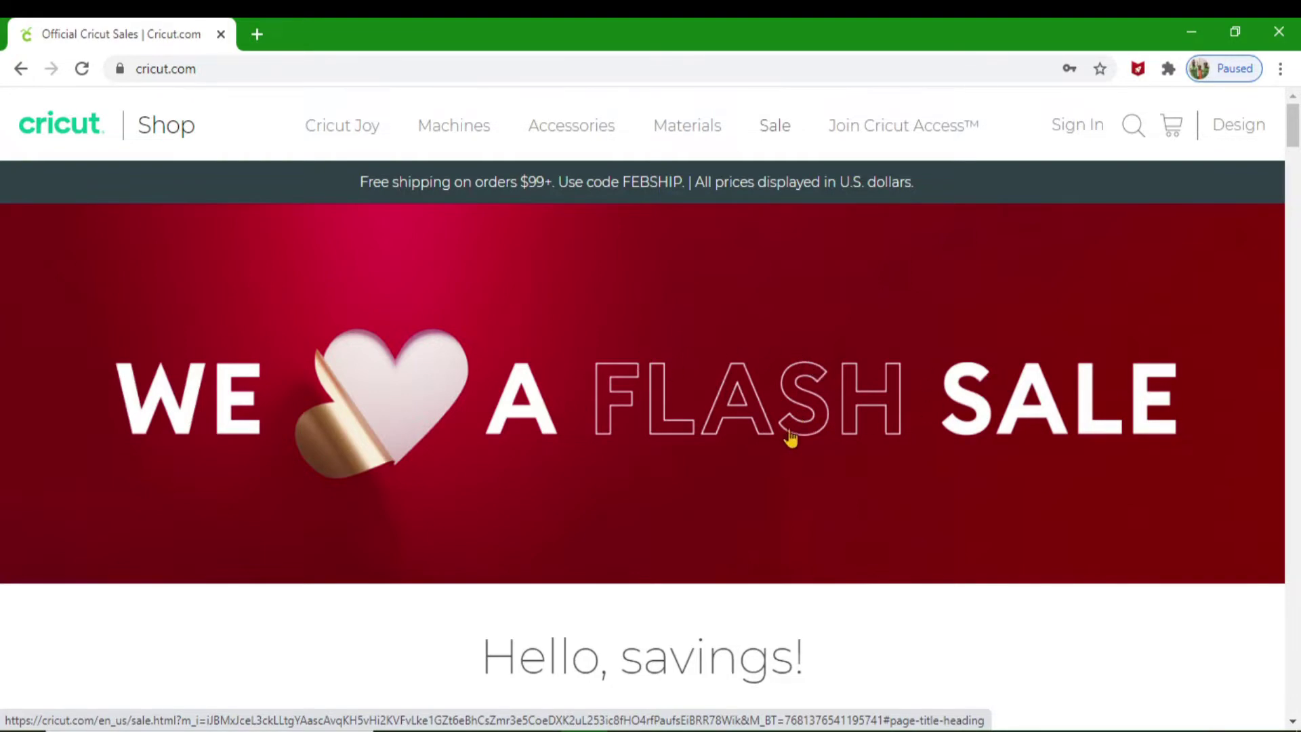
scroll(793, 434, "down", 1)
scroll(803, 423, "down", 7)
scroll(793, 426, "up", 8)
scroll(793, 420, "down", 2)
scroll(794, 420, "up", 2)
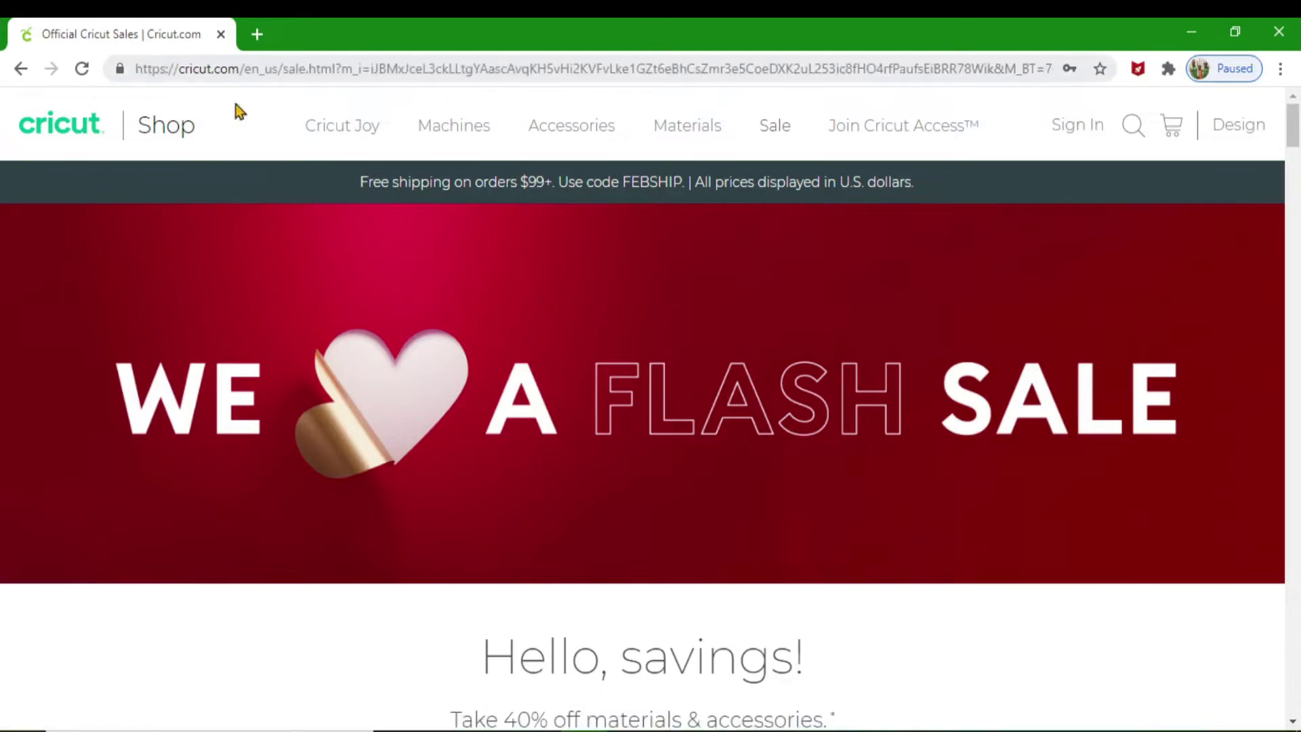
Step: Open the Help Center from the footer of the Cricut sale page
scroll(616, 308, "down", 10)
left_click(615, 307)
scroll(619, 339, "down", 10)
scroll(621, 364, "down", 8)
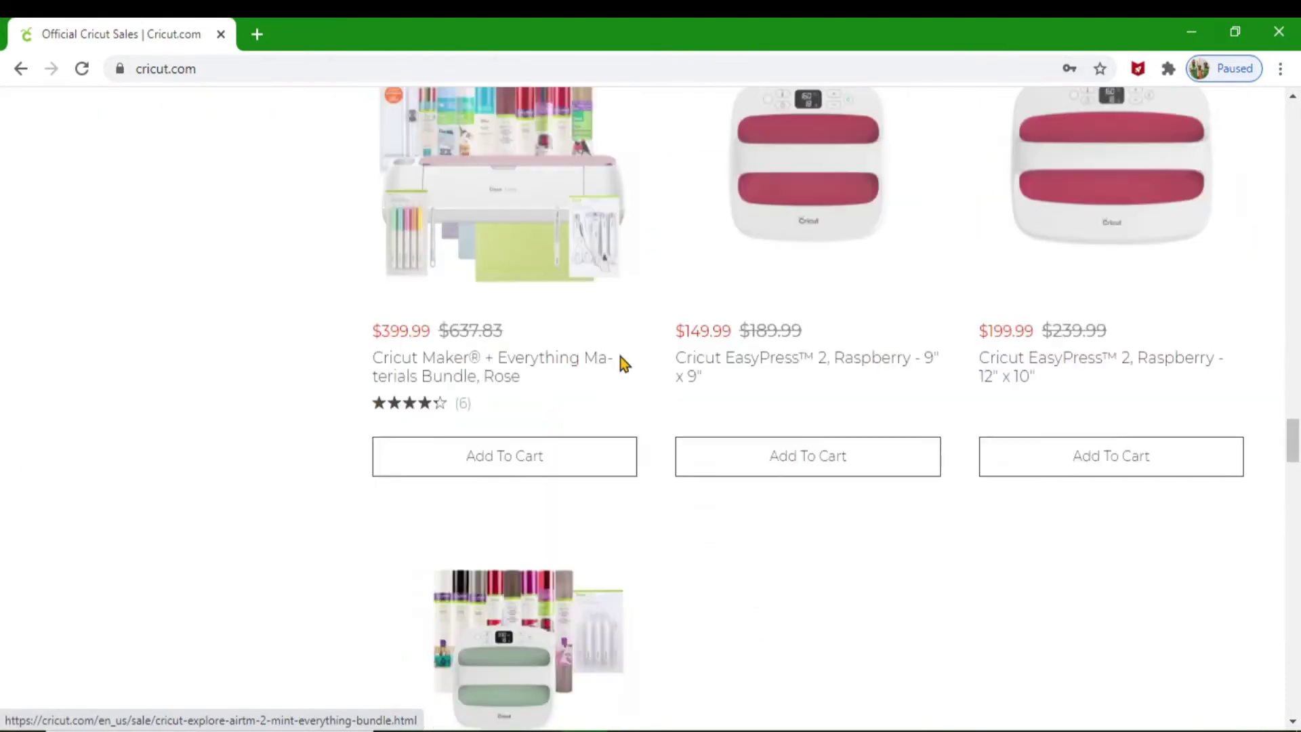
scroll(621, 364, "down", 15)
scroll(621, 365, "down", 20)
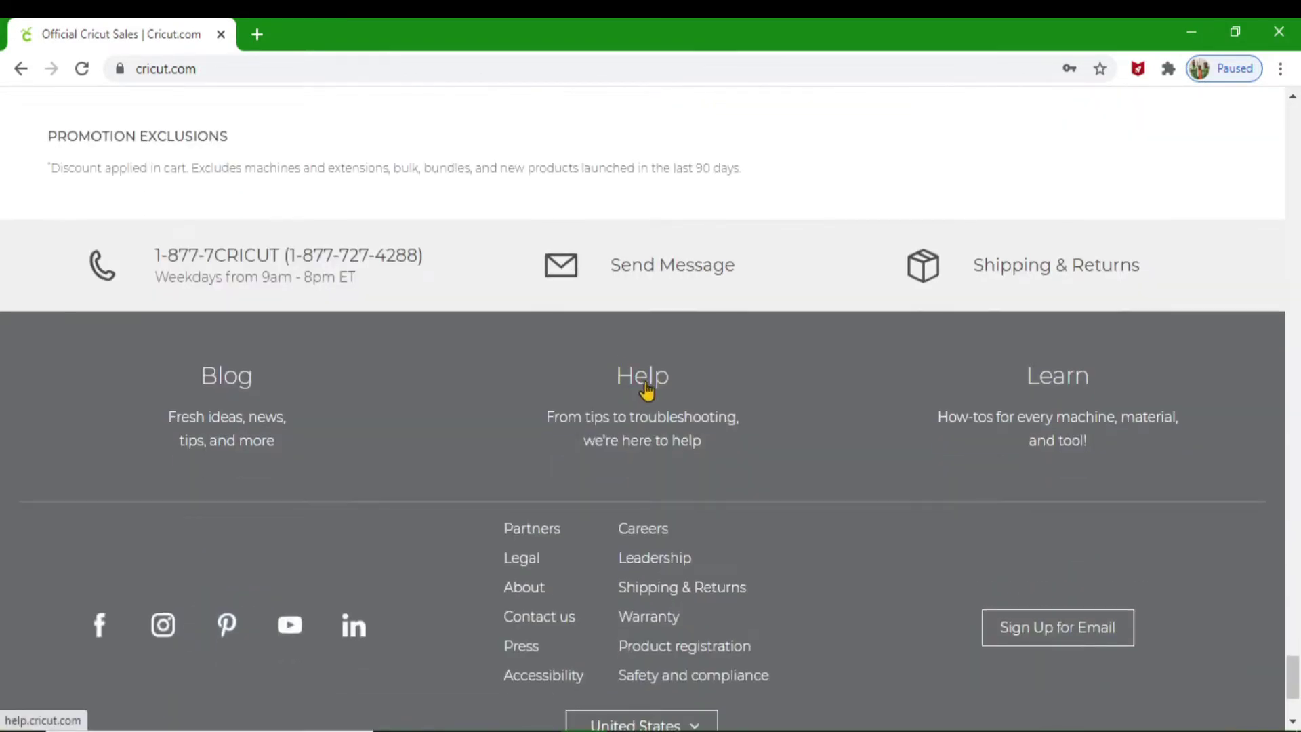
left_click(646, 392)
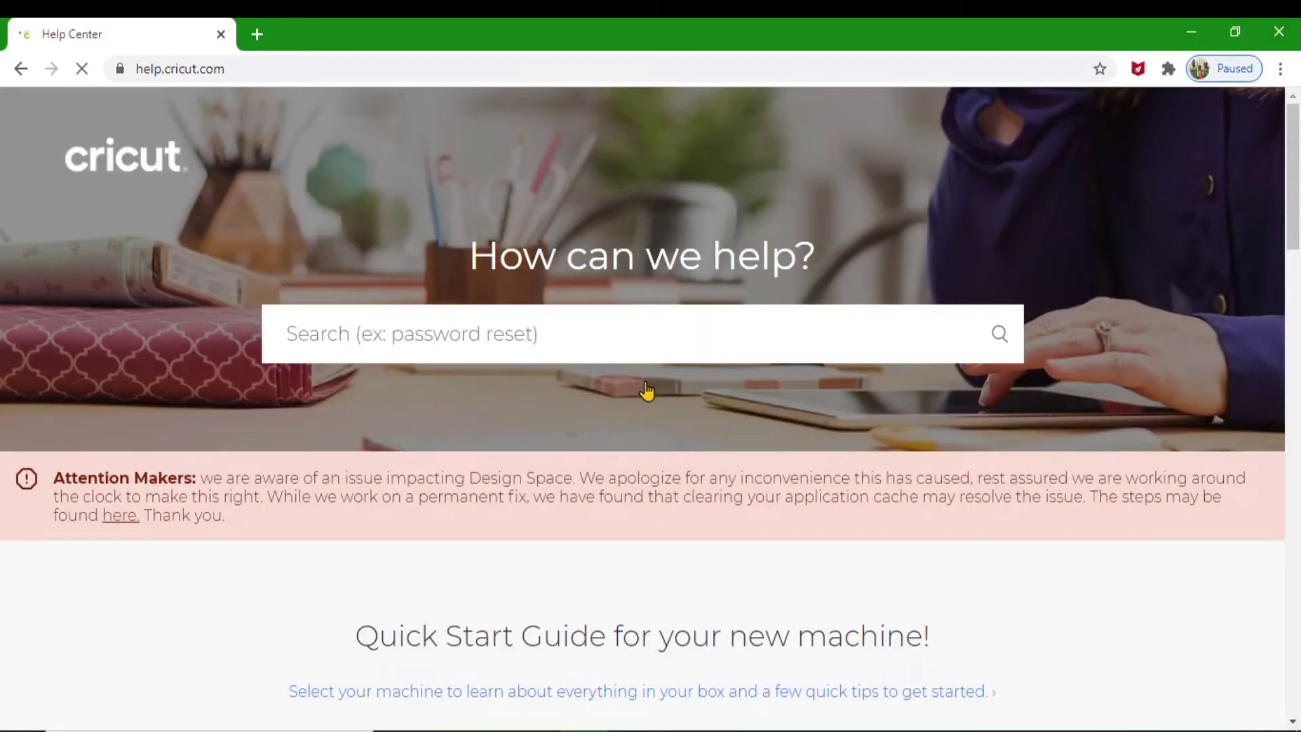
Step: Search the Help Center for "Design Space for Desktop Clearing Application Cache" and open the article of that name
right_click(402, 341)
left_click(453, 499)
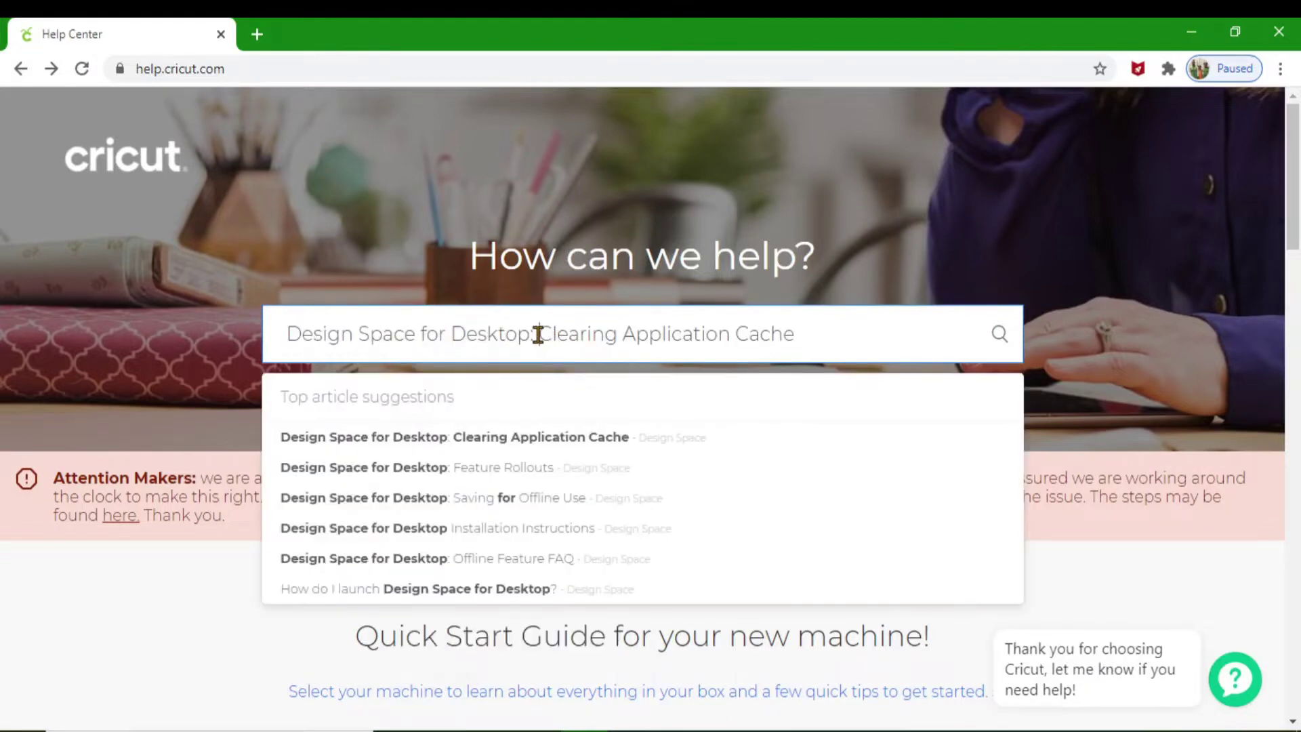
left_click(538, 335)
key("BackSpace")
key("BackSpace")
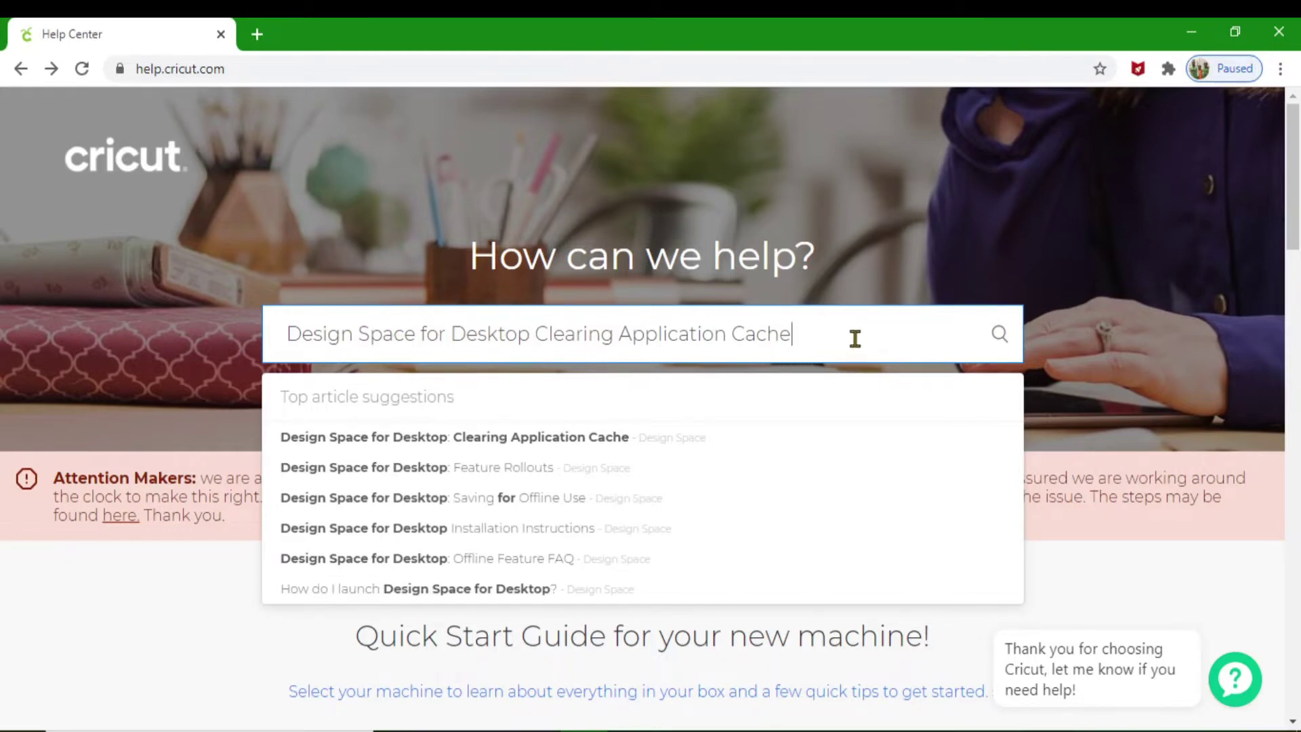
key("Return")
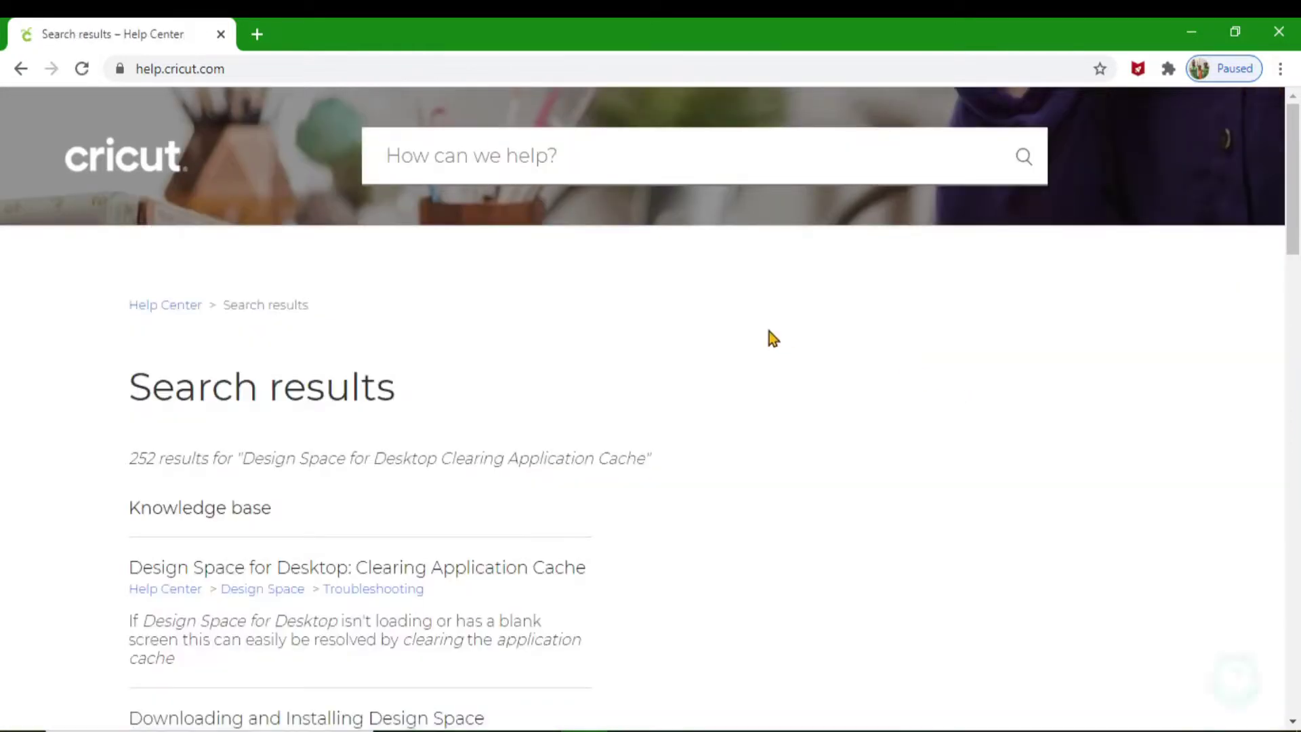
scroll(576, 434, "down", 3)
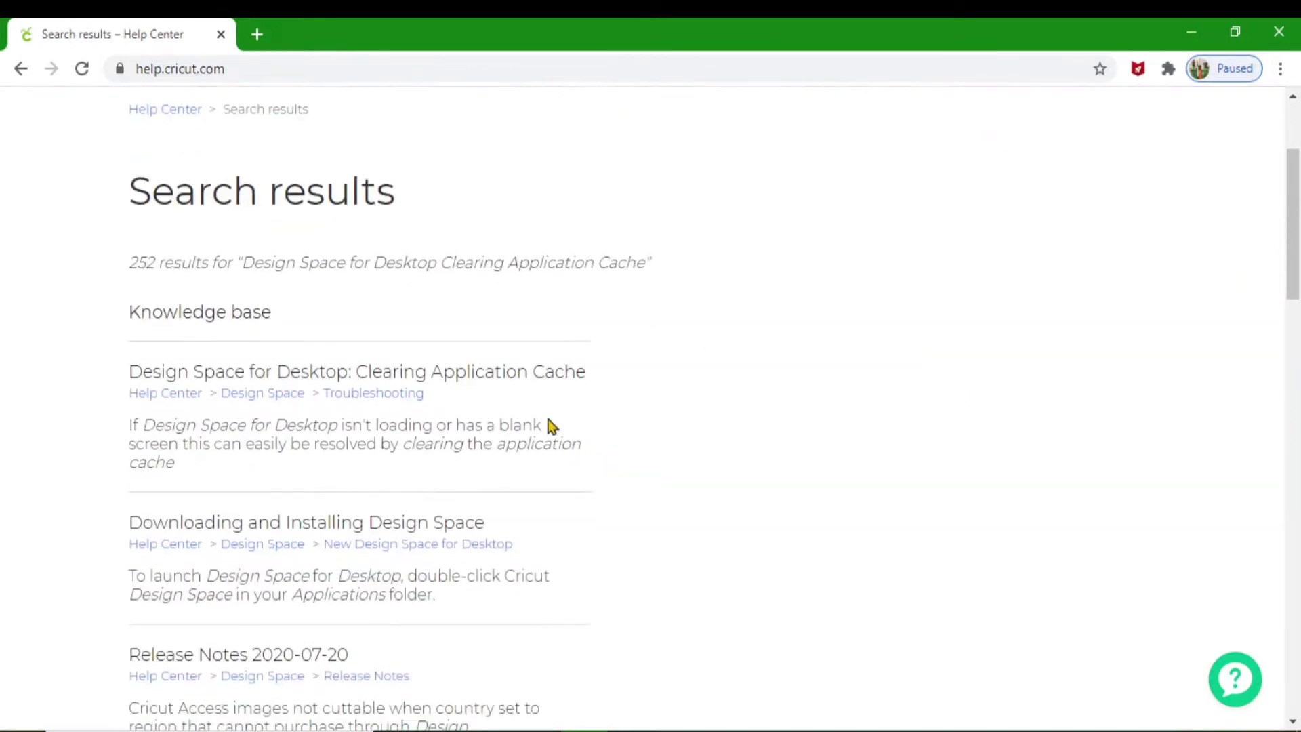
left_click(522, 377)
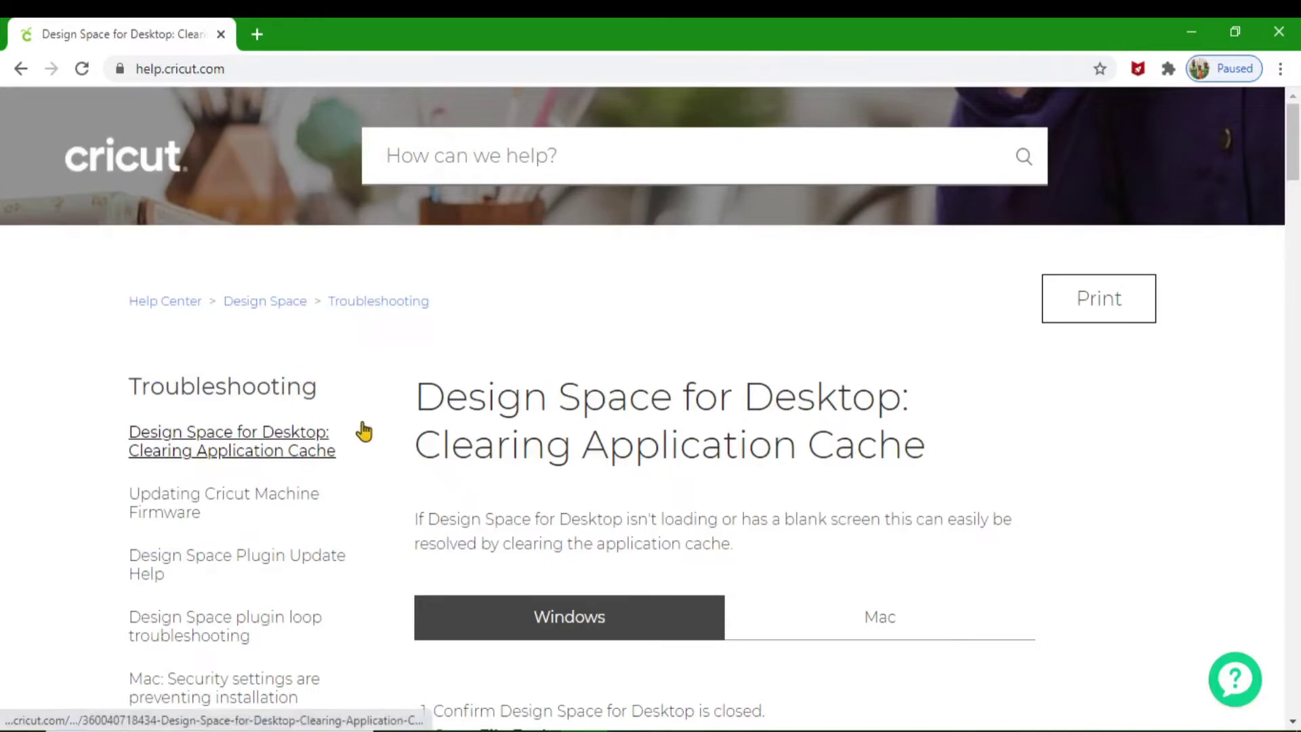
Step: Read the article's introduction and the first Windows steps on closing Design Space, opening File Explorer and finding the Users folder
scroll(339, 393, "down", 3)
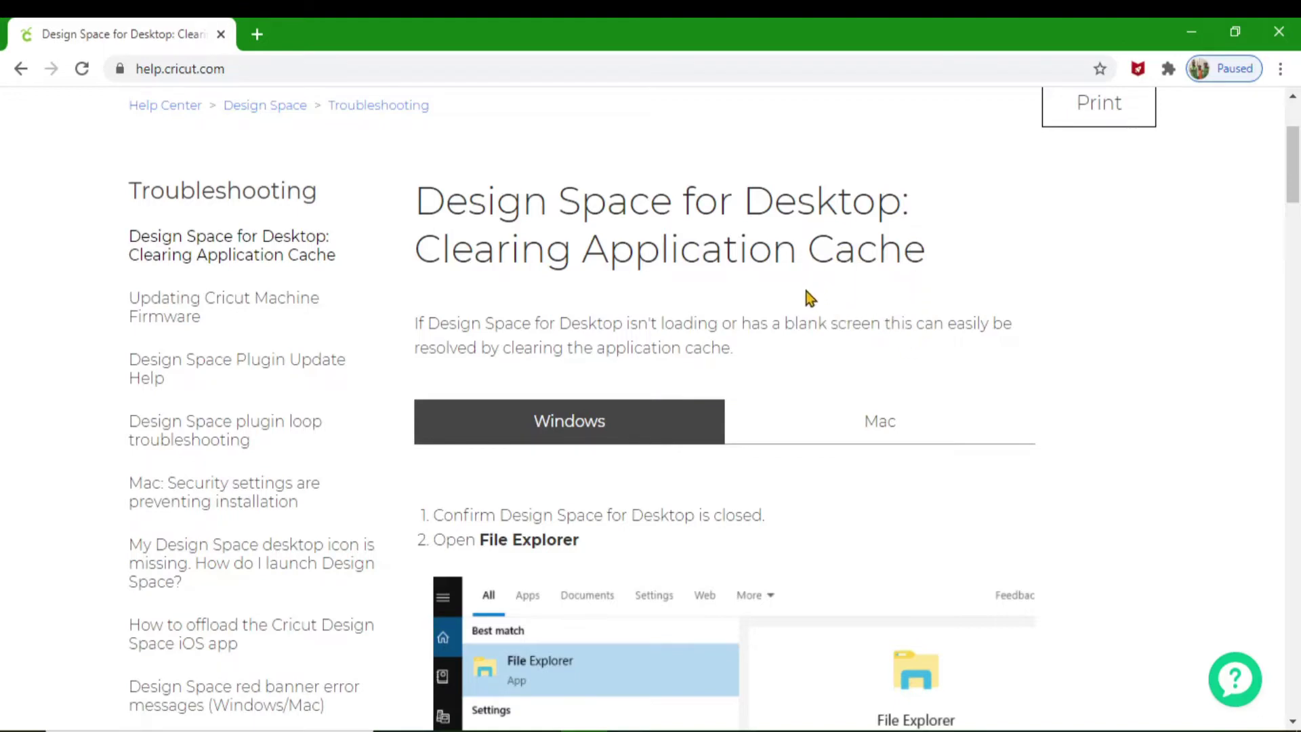
scroll(801, 298, "down", 3)
scroll(802, 298, "up", 3)
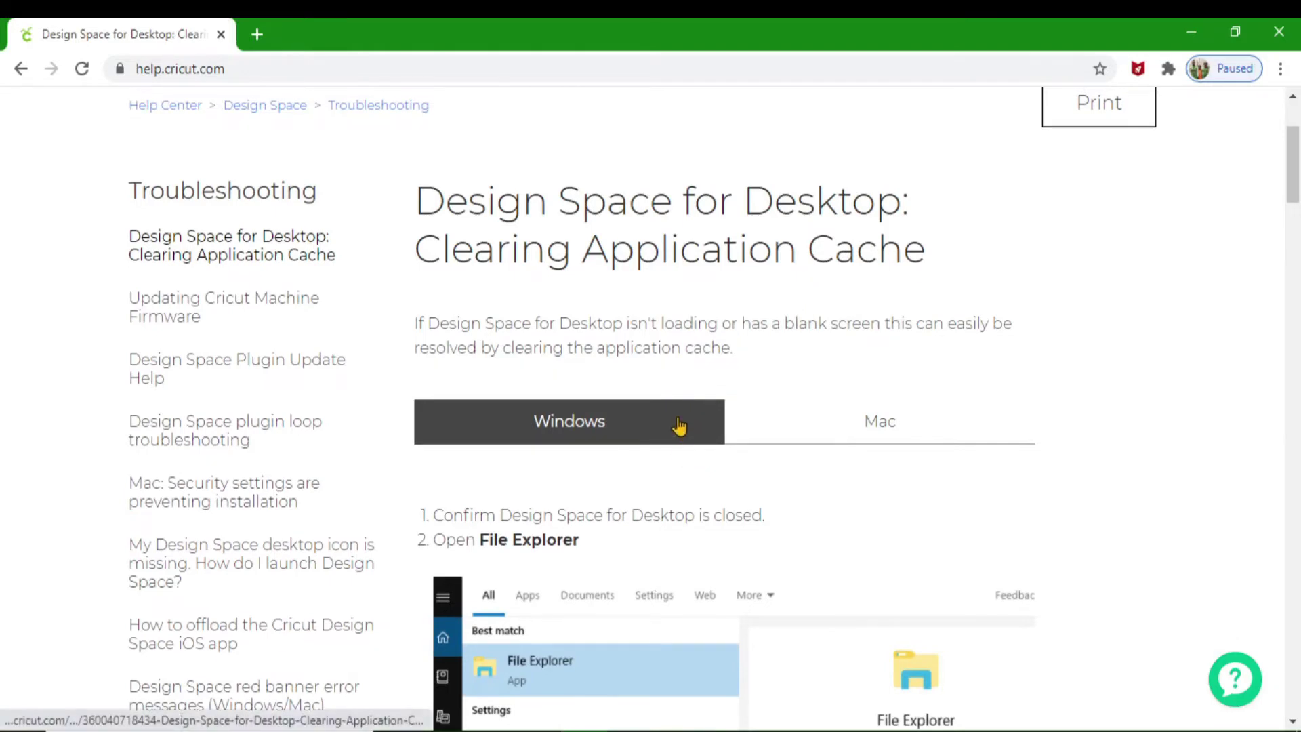
scroll(678, 418, "down", 3)
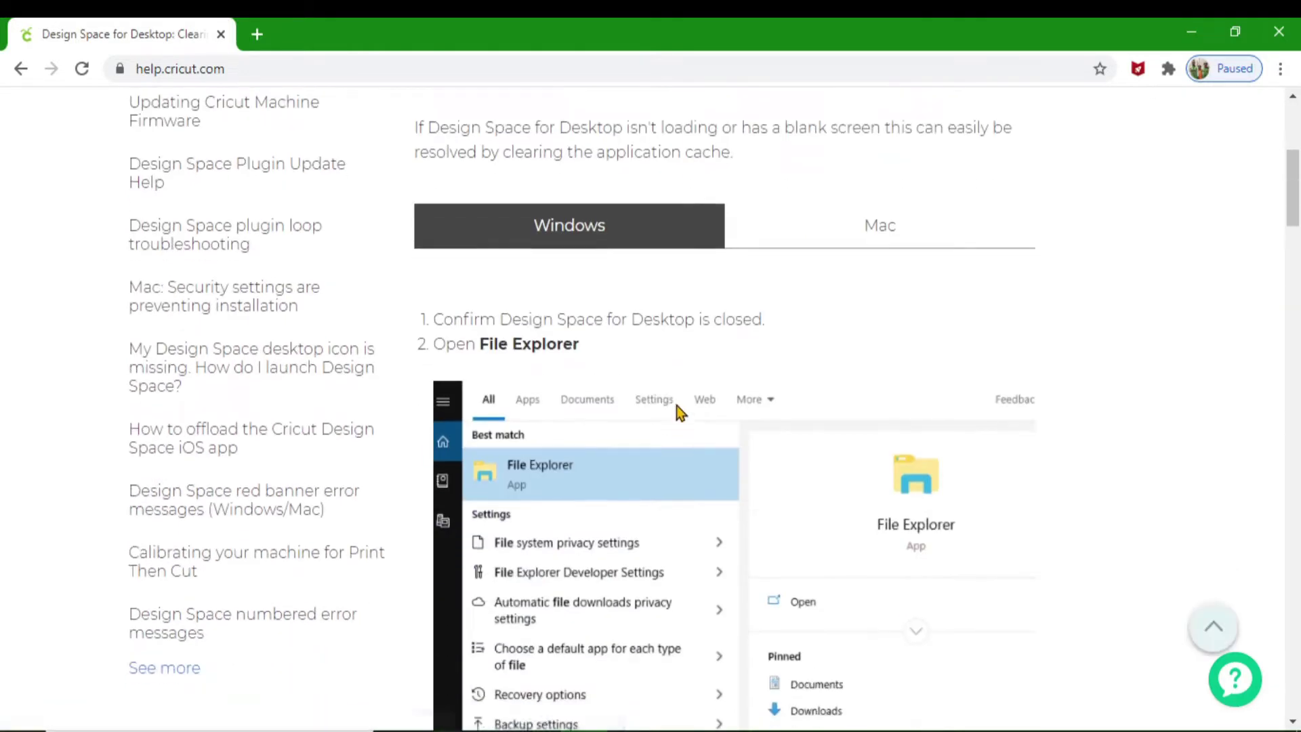
scroll(673, 397, "down", 2)
scroll(673, 397, "up", 2)
scroll(702, 400, "down", 3)
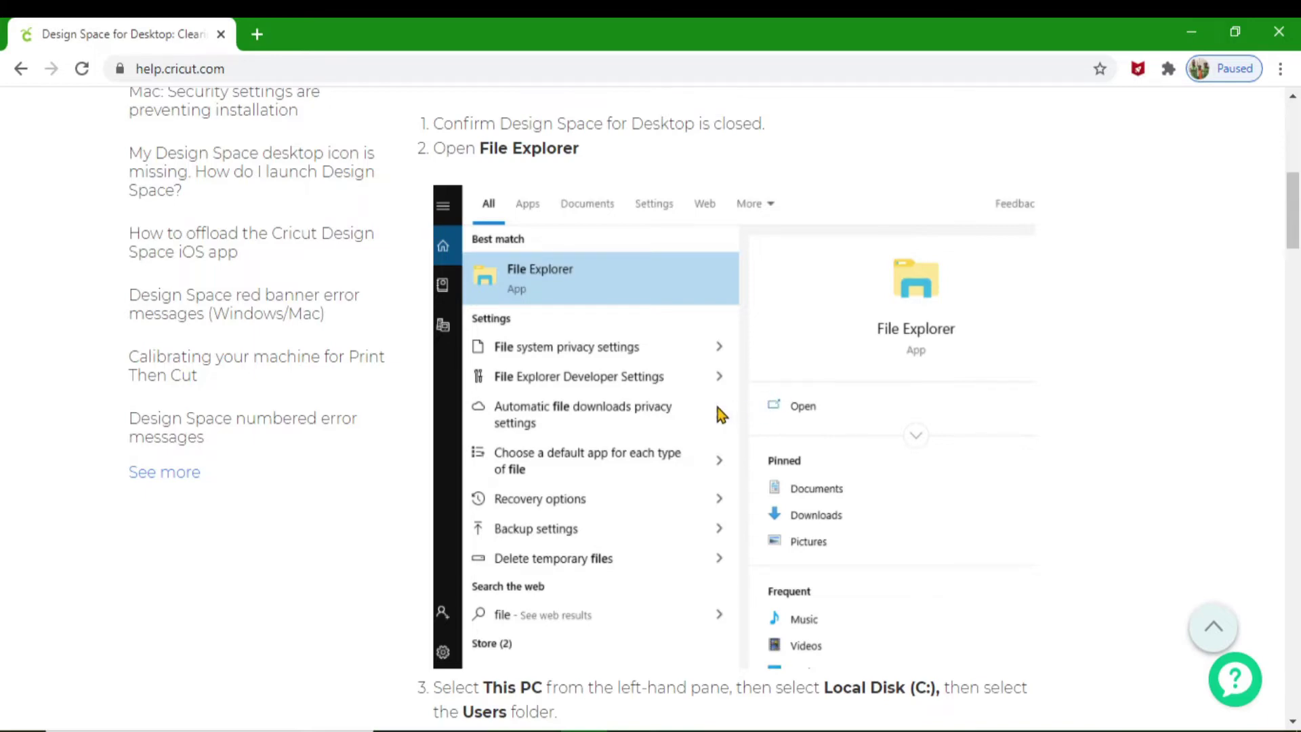
scroll(717, 406, "down", 3)
scroll(717, 407, "up", 3)
scroll(718, 409, "down", 3)
scroll(717, 409, "up", 3)
scroll(720, 415, "down", 3)
scroll(717, 409, "down", 3)
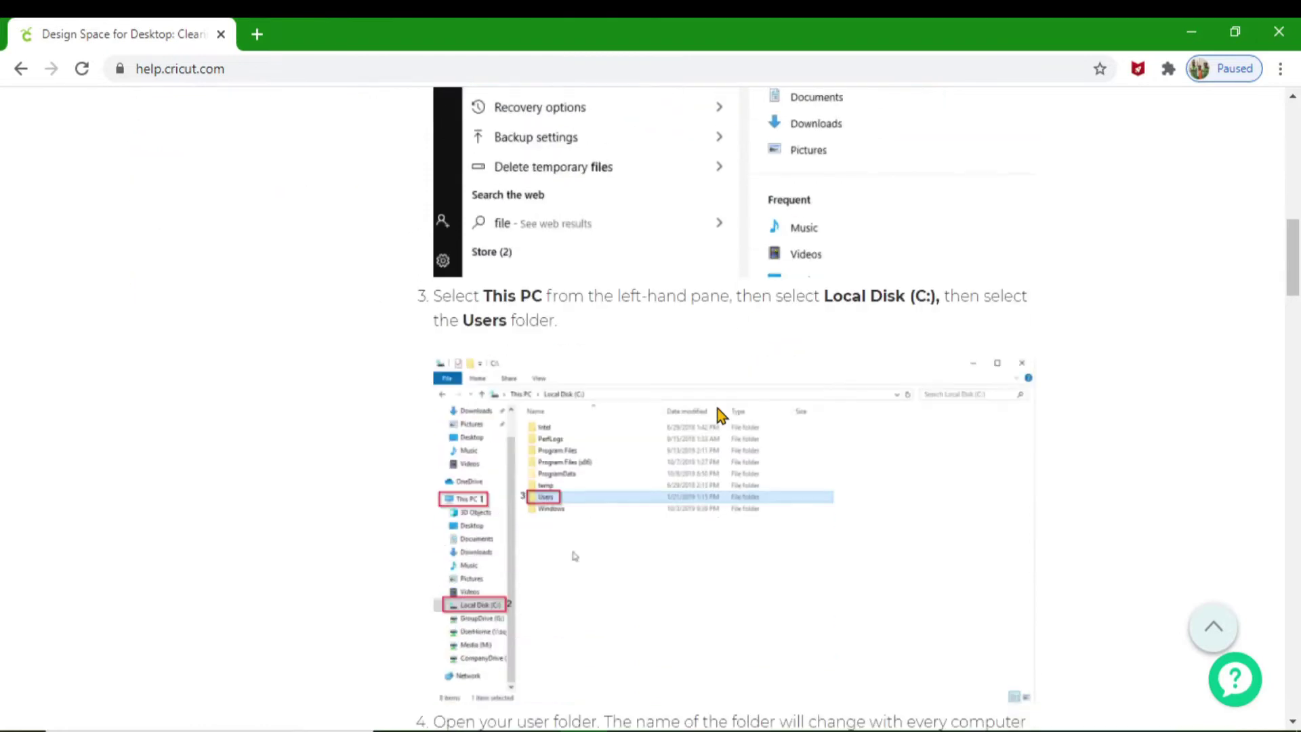
scroll(718, 408, "up", 6)
scroll(714, 400, "down", 3)
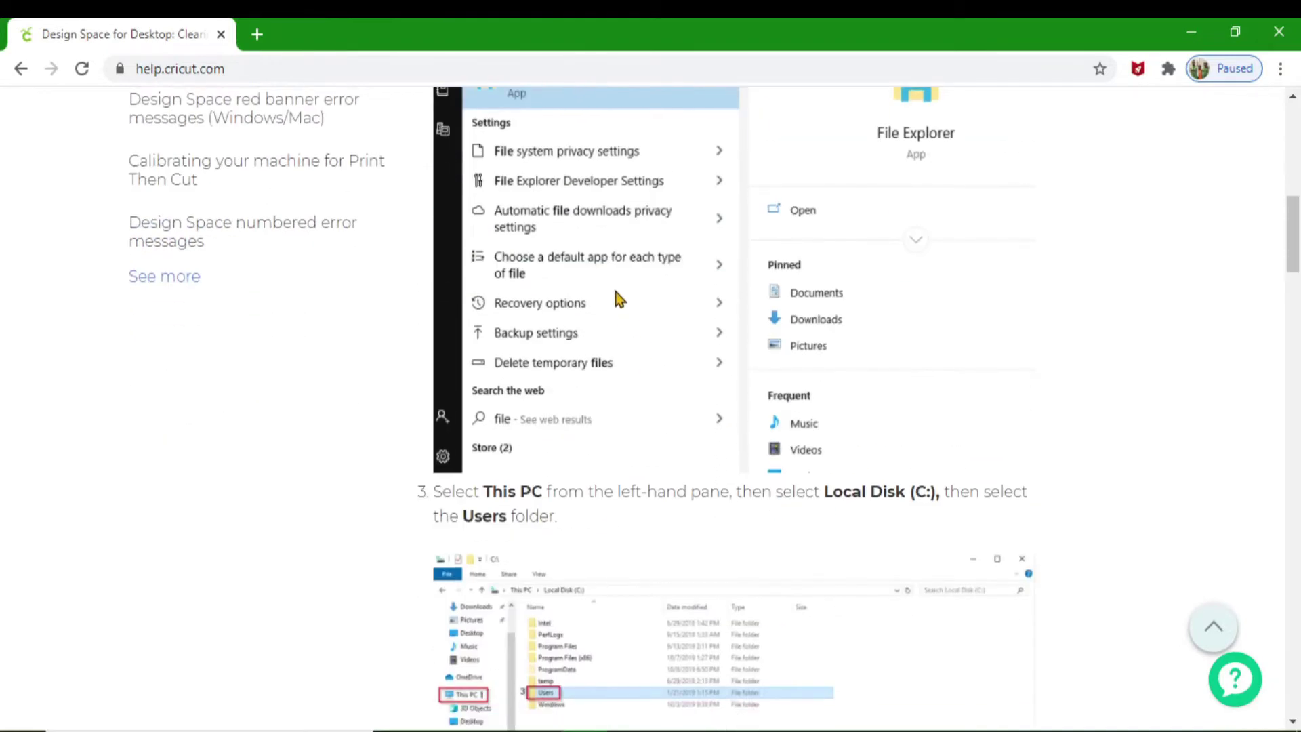
scroll(613, 288, "up", 3)
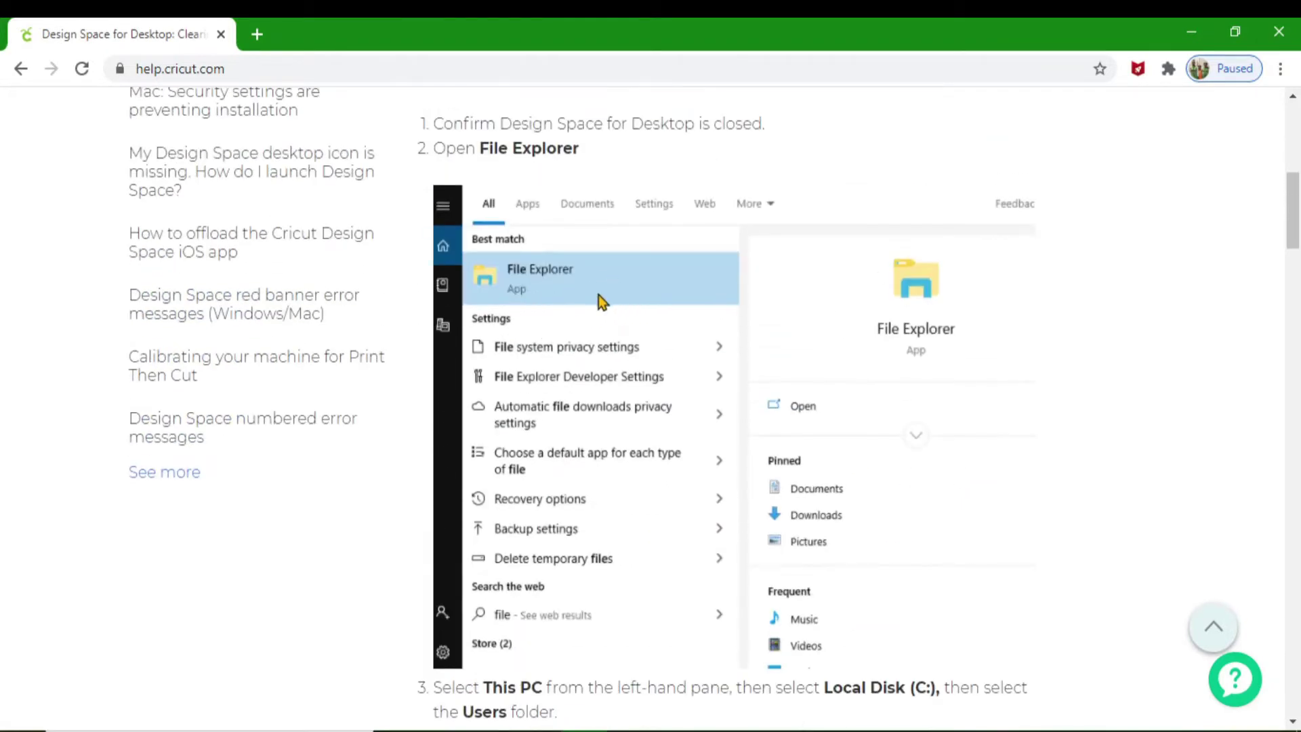
Step: Read Windows steps 3 to 9, from opening the Users folder to deleting the LocalData files and force reloading Design Space
scroll(599, 298, "down", 6)
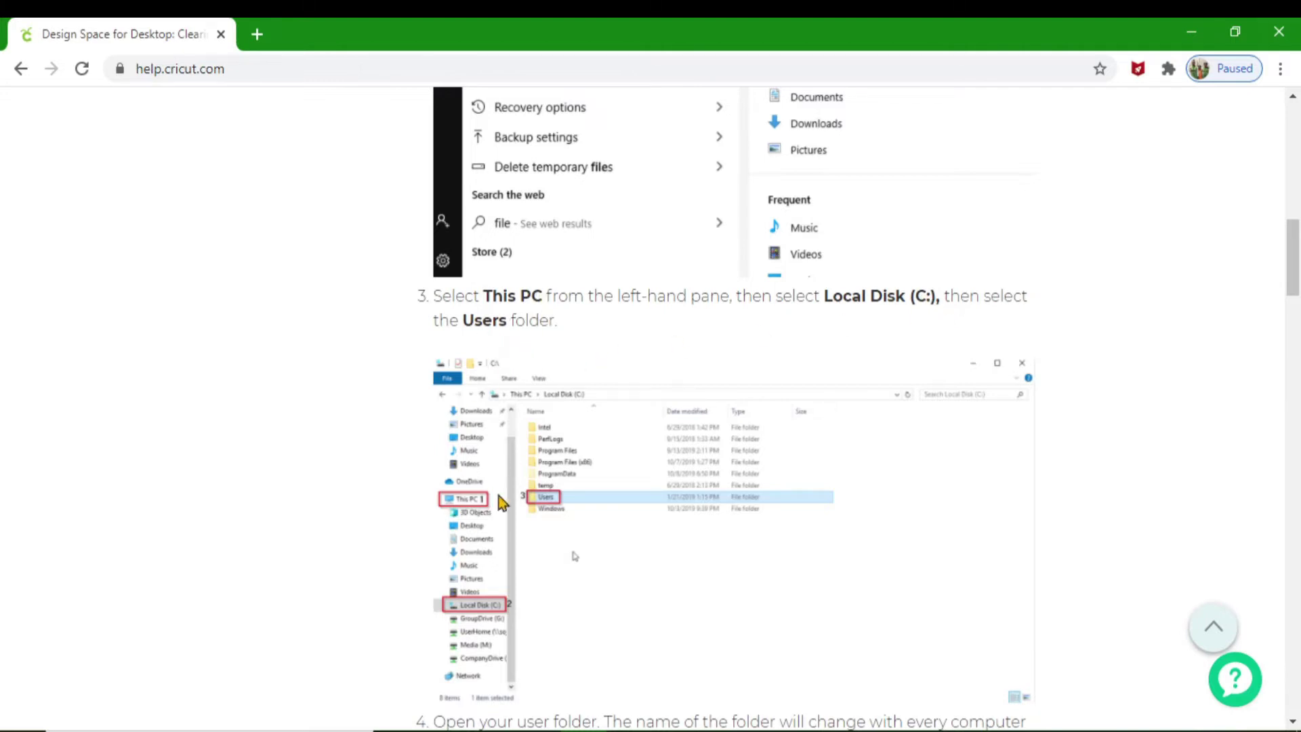
scroll(552, 548, "down", 3)
scroll(556, 549, "down", 3)
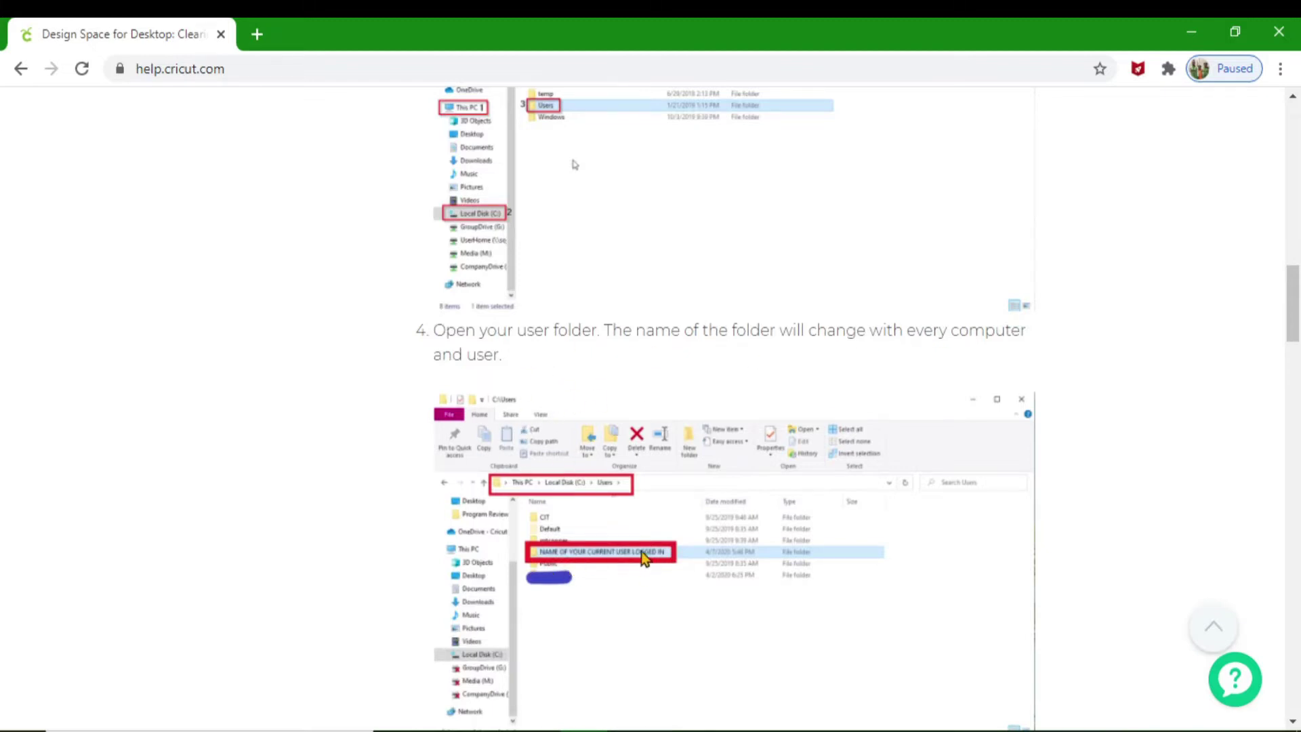
scroll(615, 563, "down", 5)
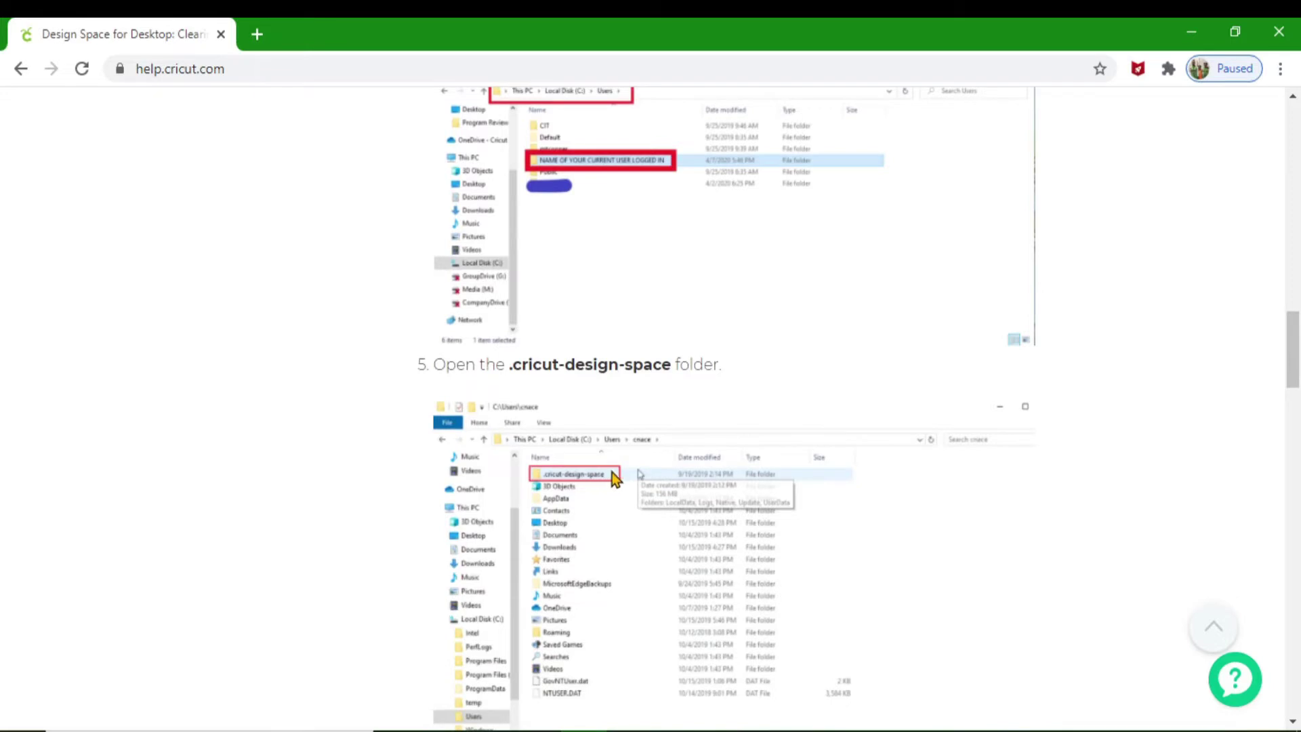
scroll(723, 417, "down", 3)
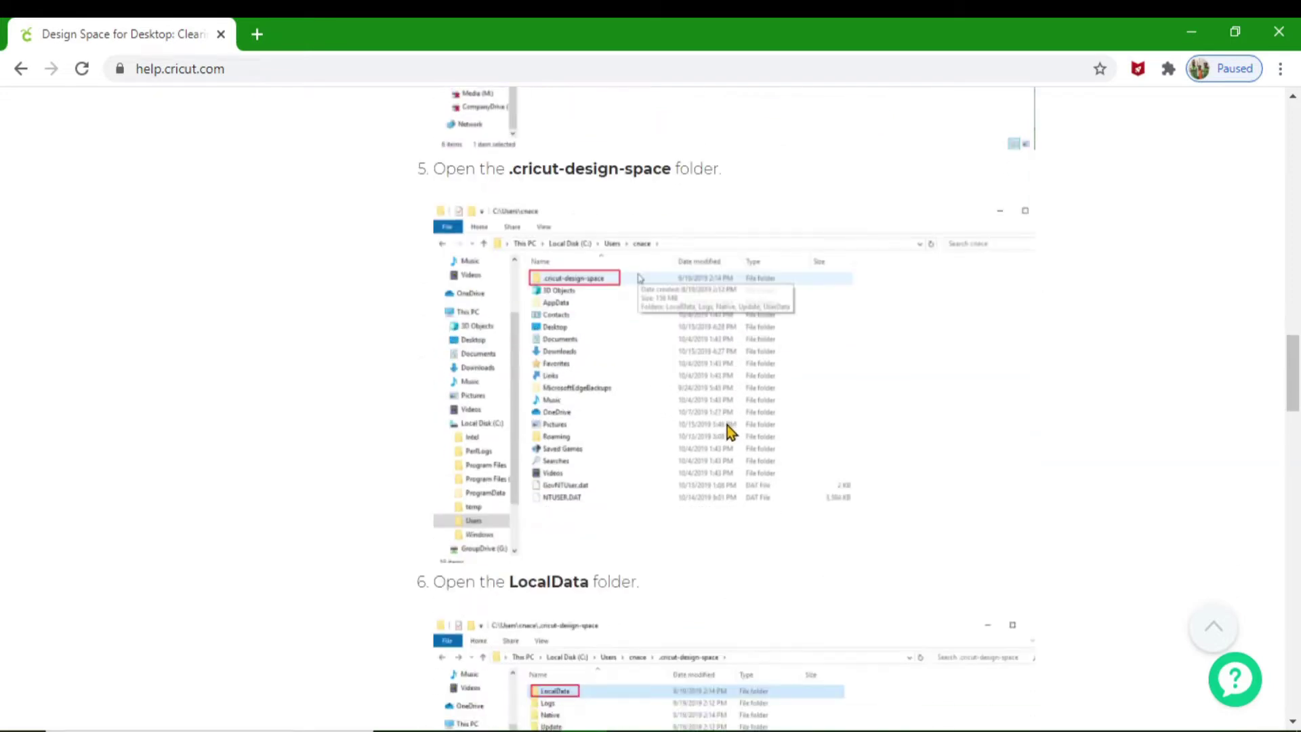
scroll(729, 431, "down", 3)
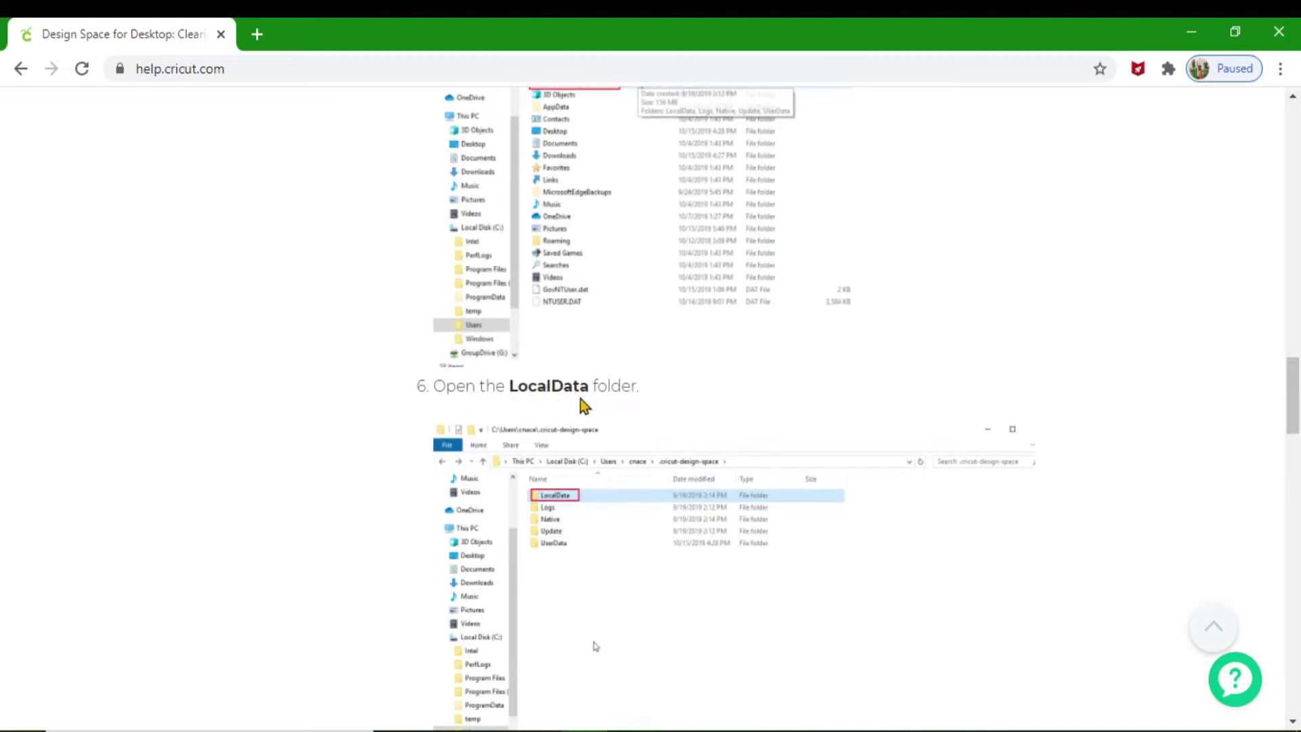
scroll(557, 448, "down", 6)
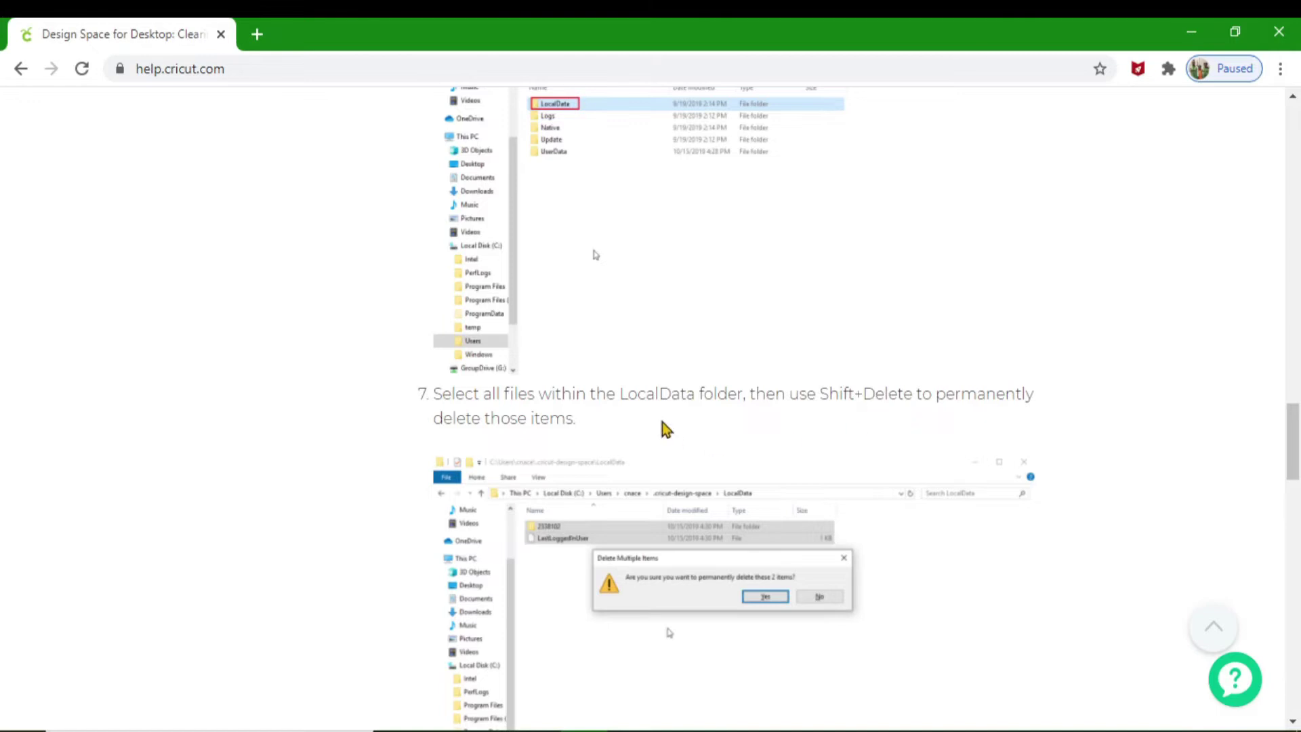
scroll(660, 515, "down", 3)
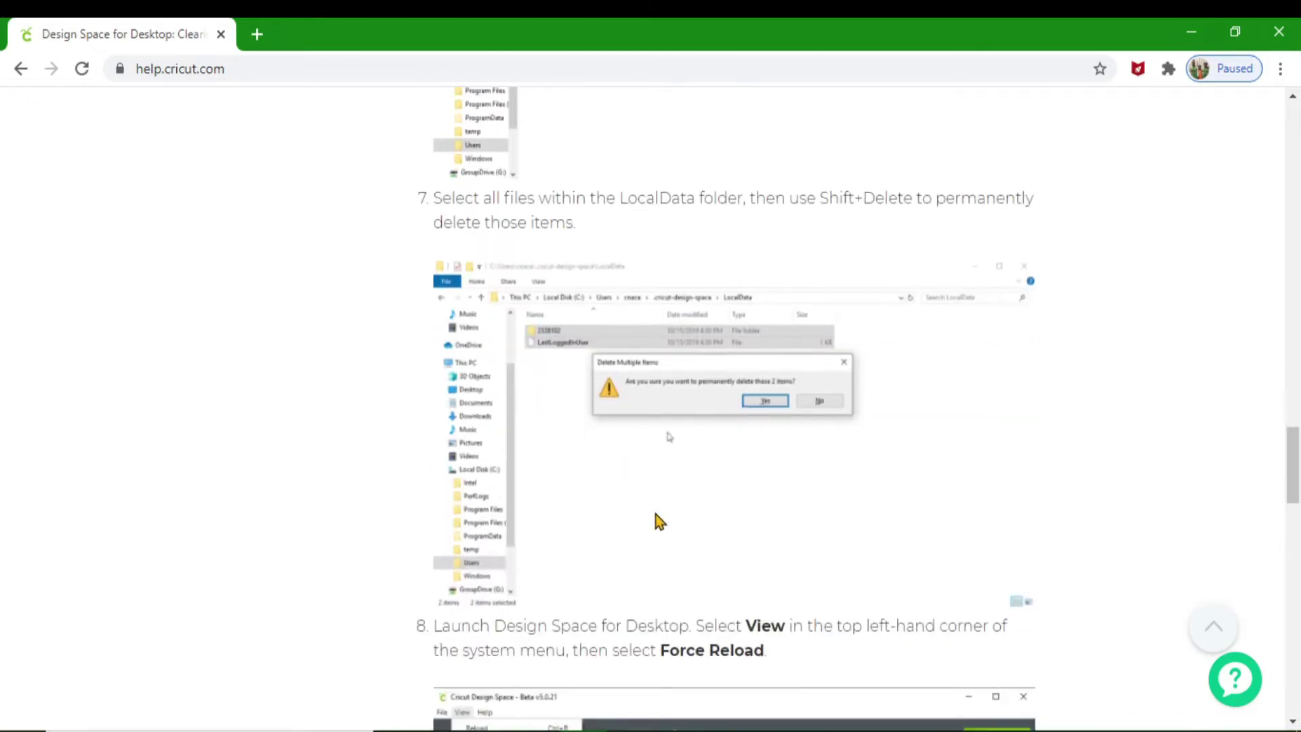
scroll(657, 519, "down", 3)
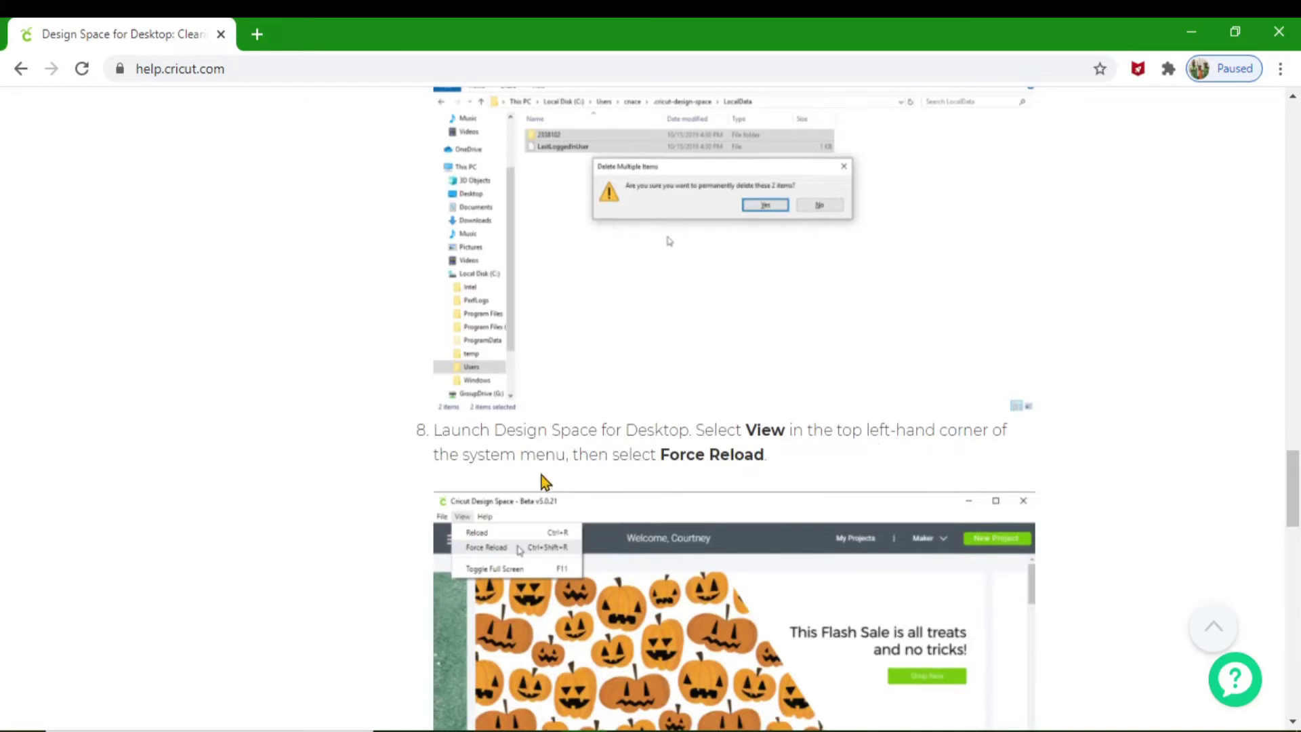
scroll(607, 527, "down", 5)
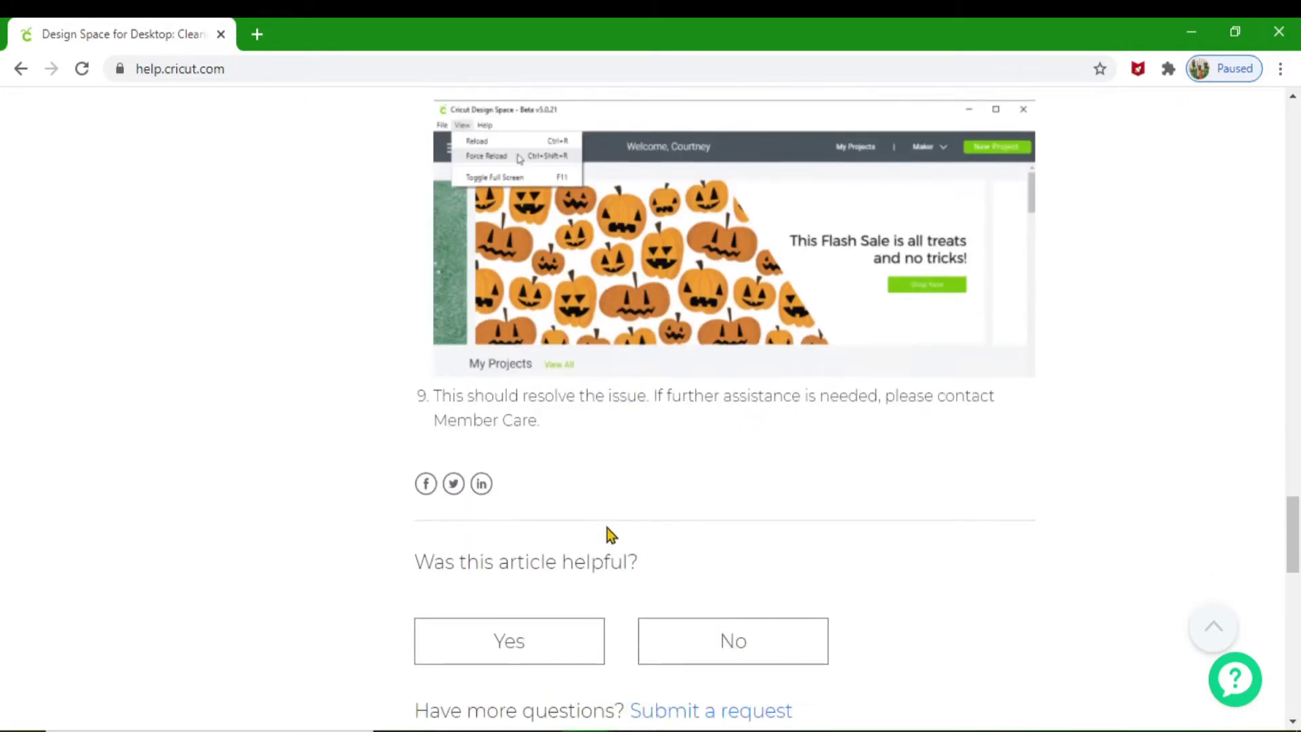
Step: Return to the start of the article and switch its instructions from Windows to Mac
scroll(607, 527, "up", 3)
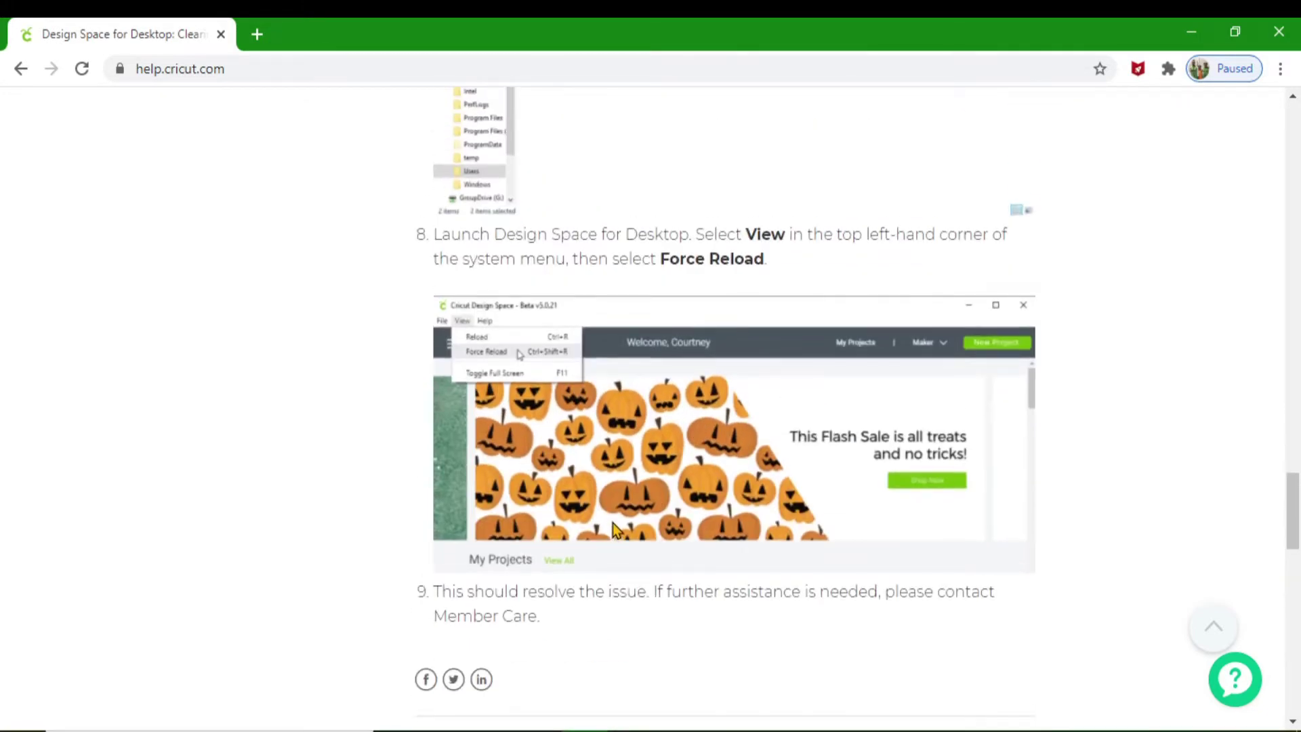
scroll(612, 509, "up", 9)
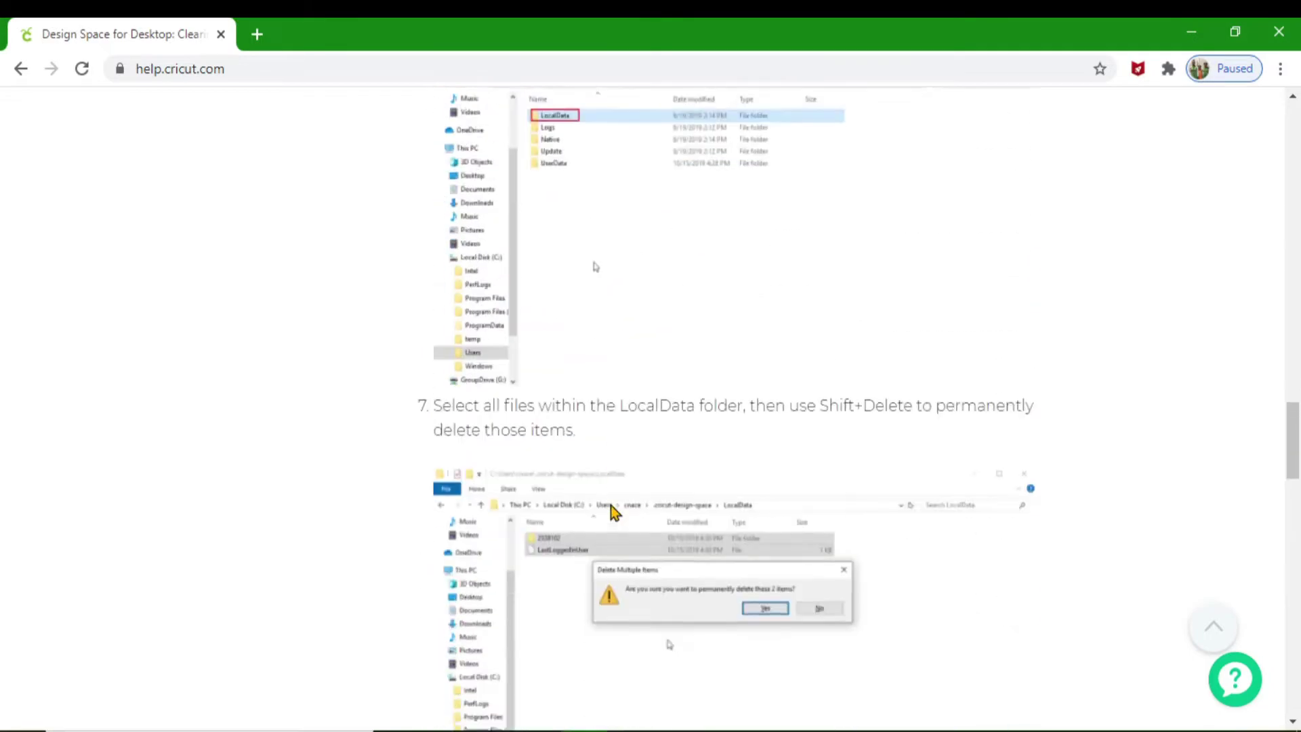
scroll(612, 509, "up", 20)
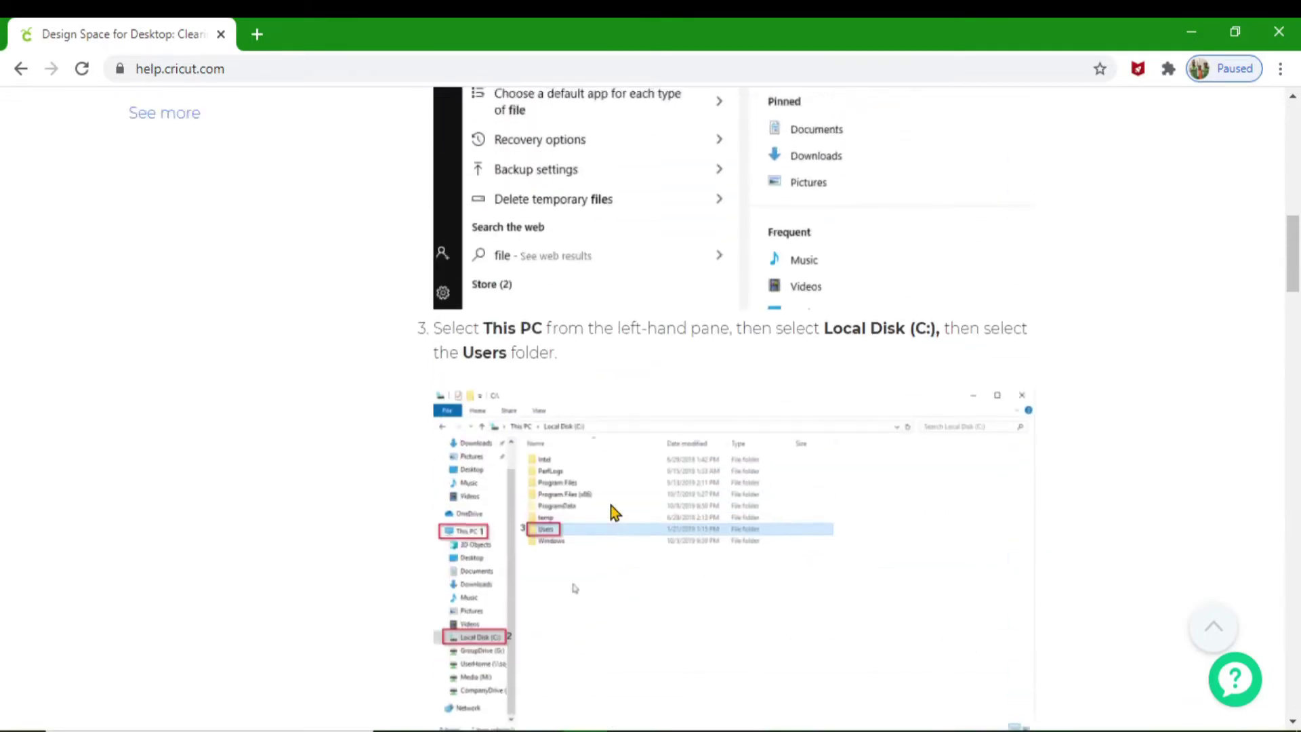
scroll(611, 505, "up", 7)
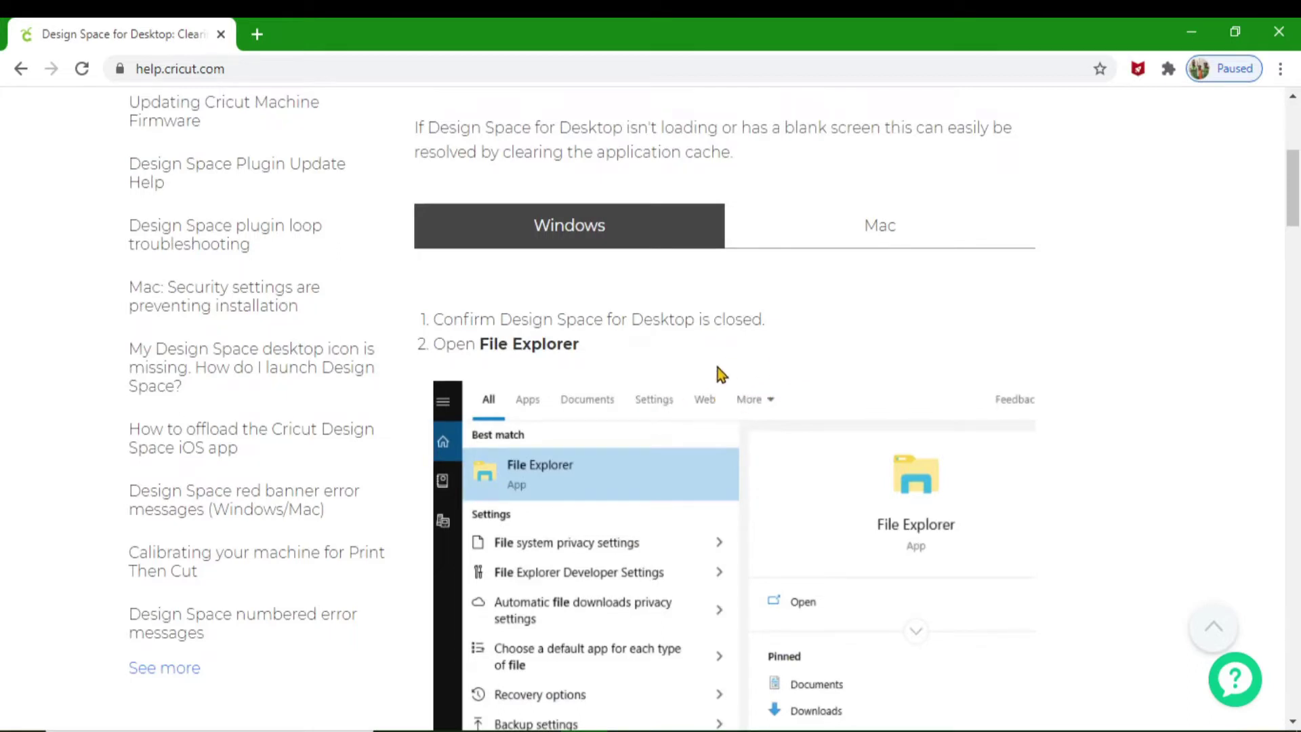
left_click(854, 239)
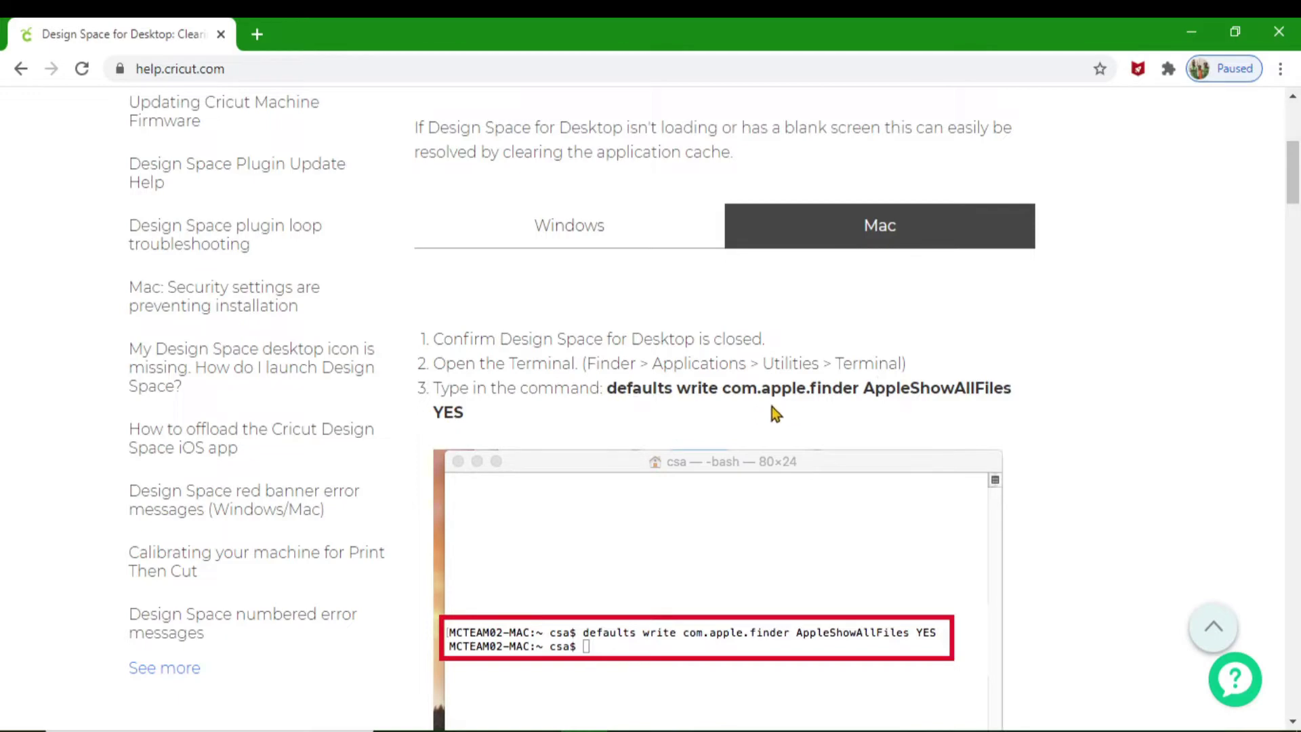
Step: Read Mac steps 1 to 7, from the Terminal command and Finder relaunch to selecting the Users folder and user account
scroll(769, 416, "down", 5)
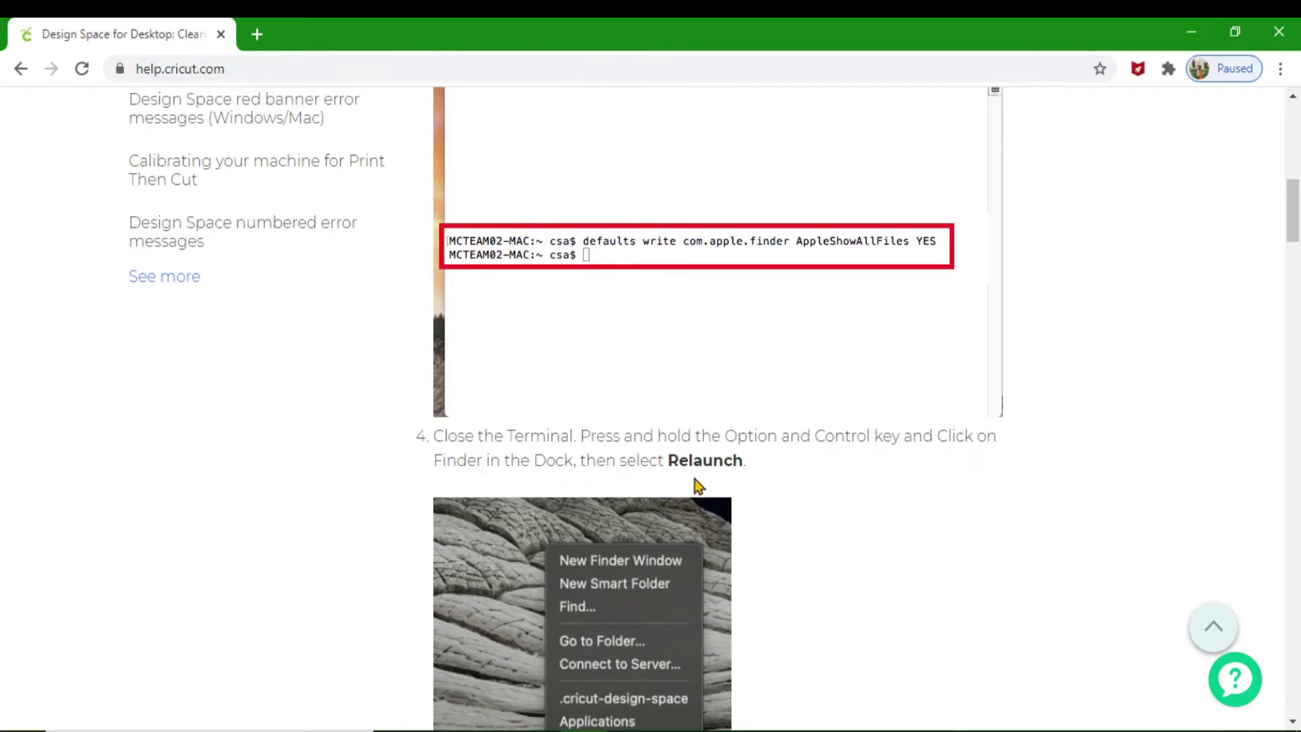
scroll(702, 481, "down", 3)
scroll(702, 483, "down", 3)
scroll(613, 510, "down", 3)
scroll(631, 522, "down", 3)
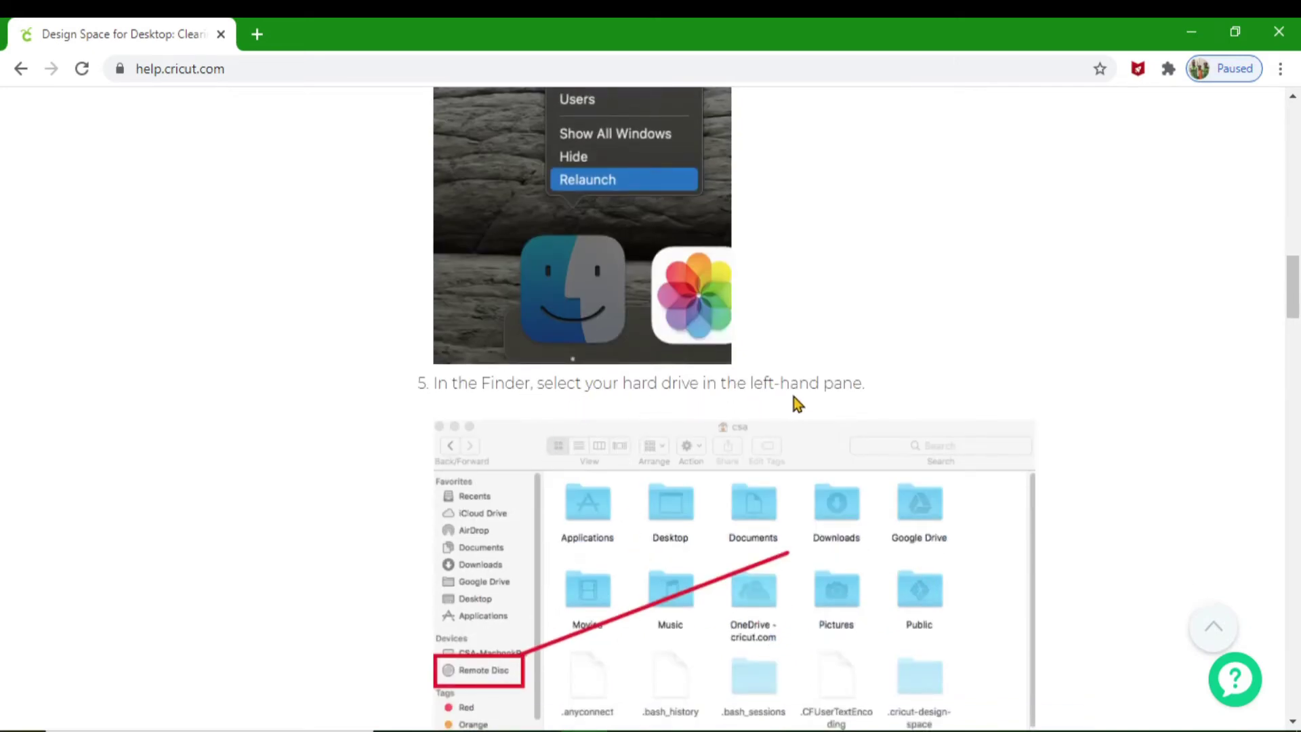
scroll(788, 409, "down", 3)
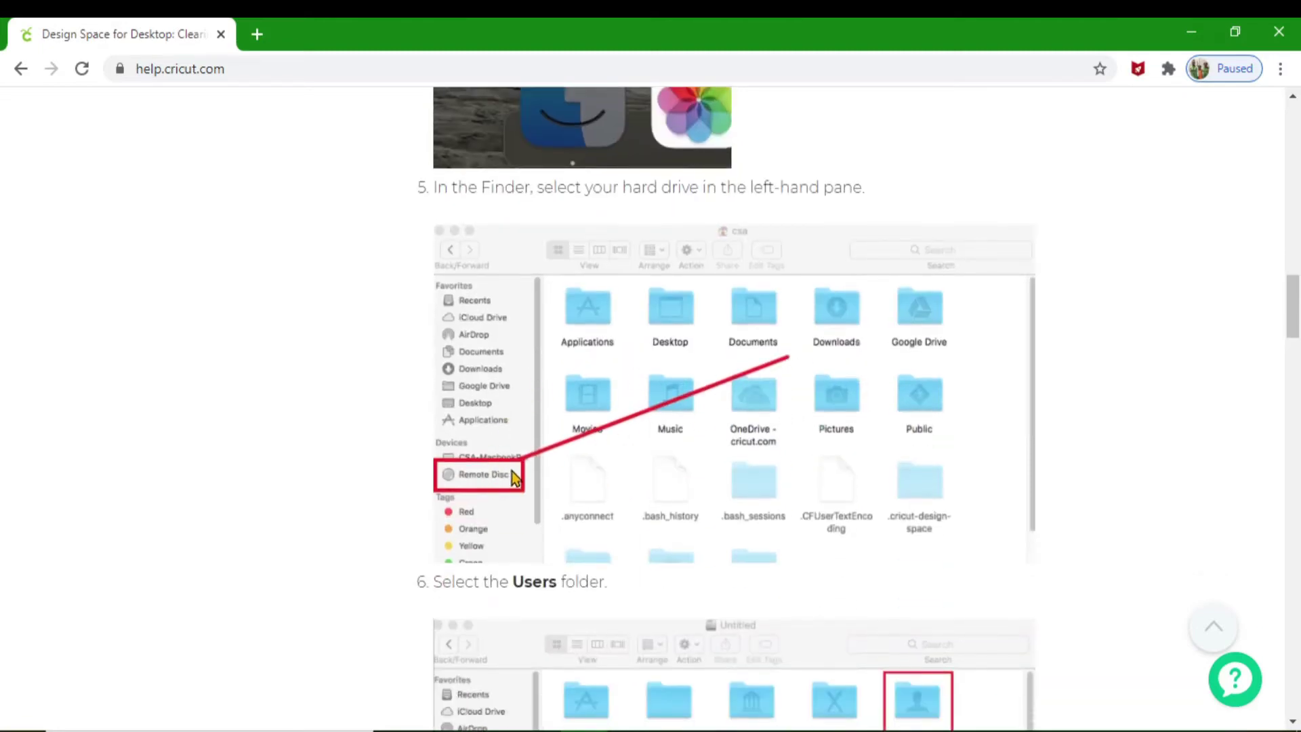
scroll(511, 474, "down", 3)
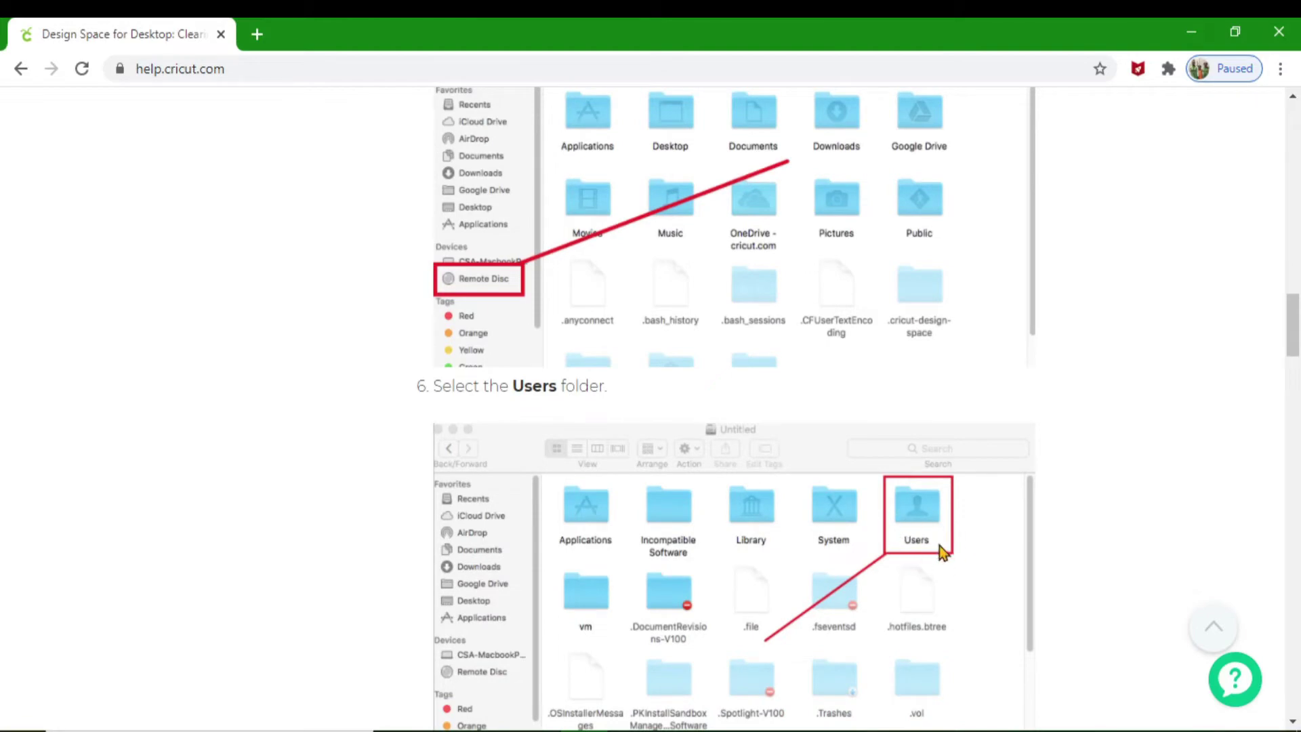
scroll(902, 522, "down", 8)
scroll(901, 519, "up", 3)
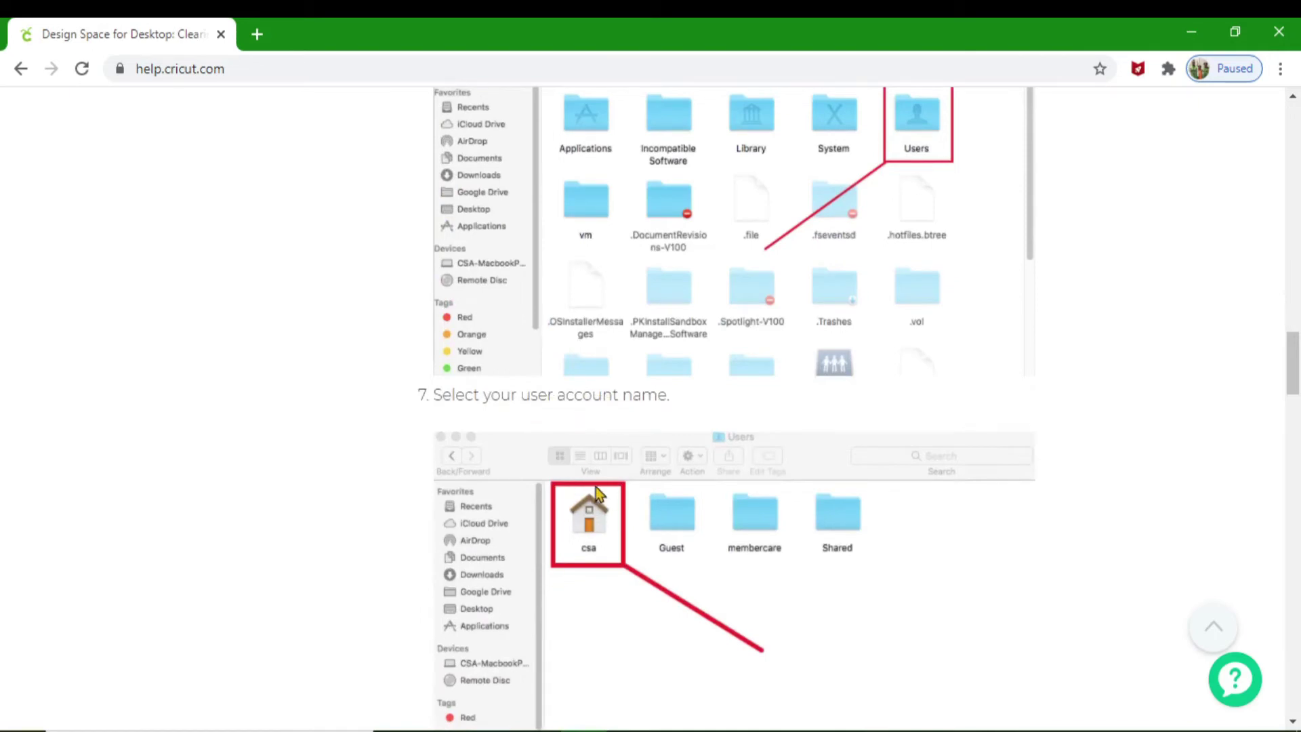
Step: Read Mac steps 8 to 12 on emptying the LocalData folder and force reloading Design Space, and review the earlier steps
scroll(583, 551, "down", 6)
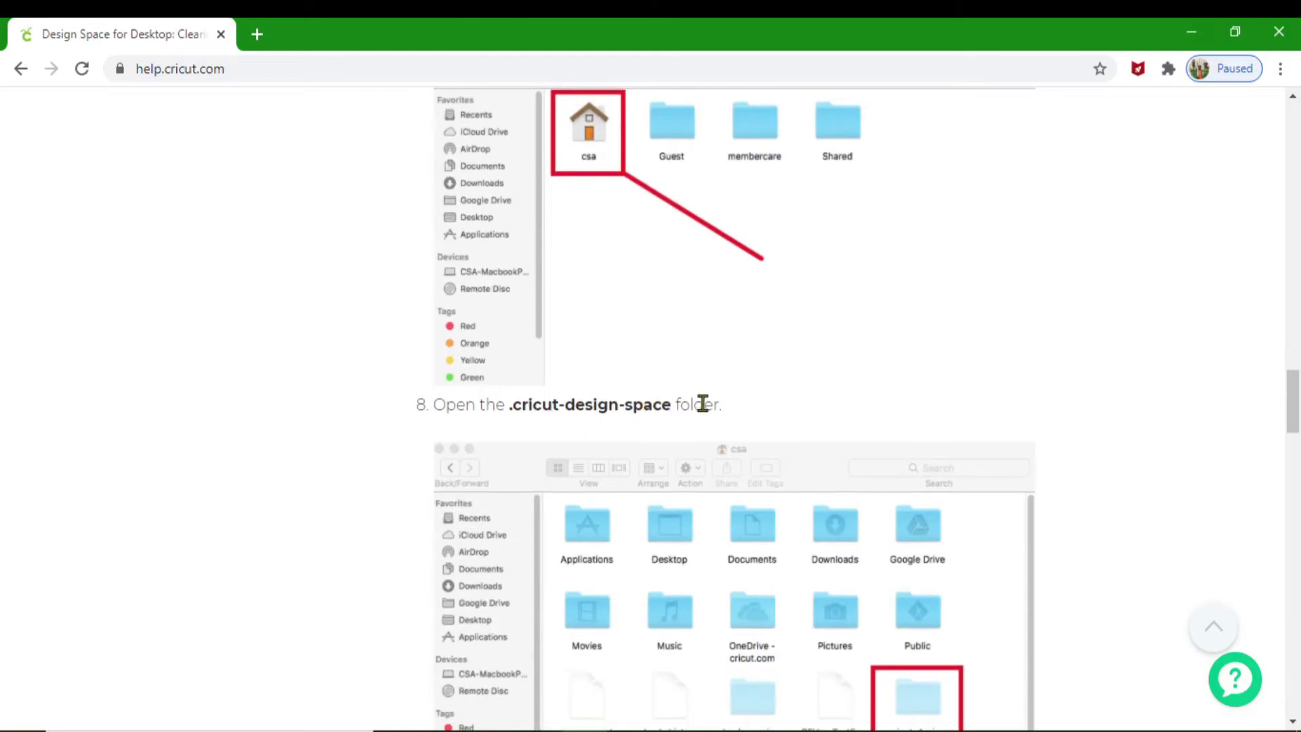
scroll(710, 414, "down", 3)
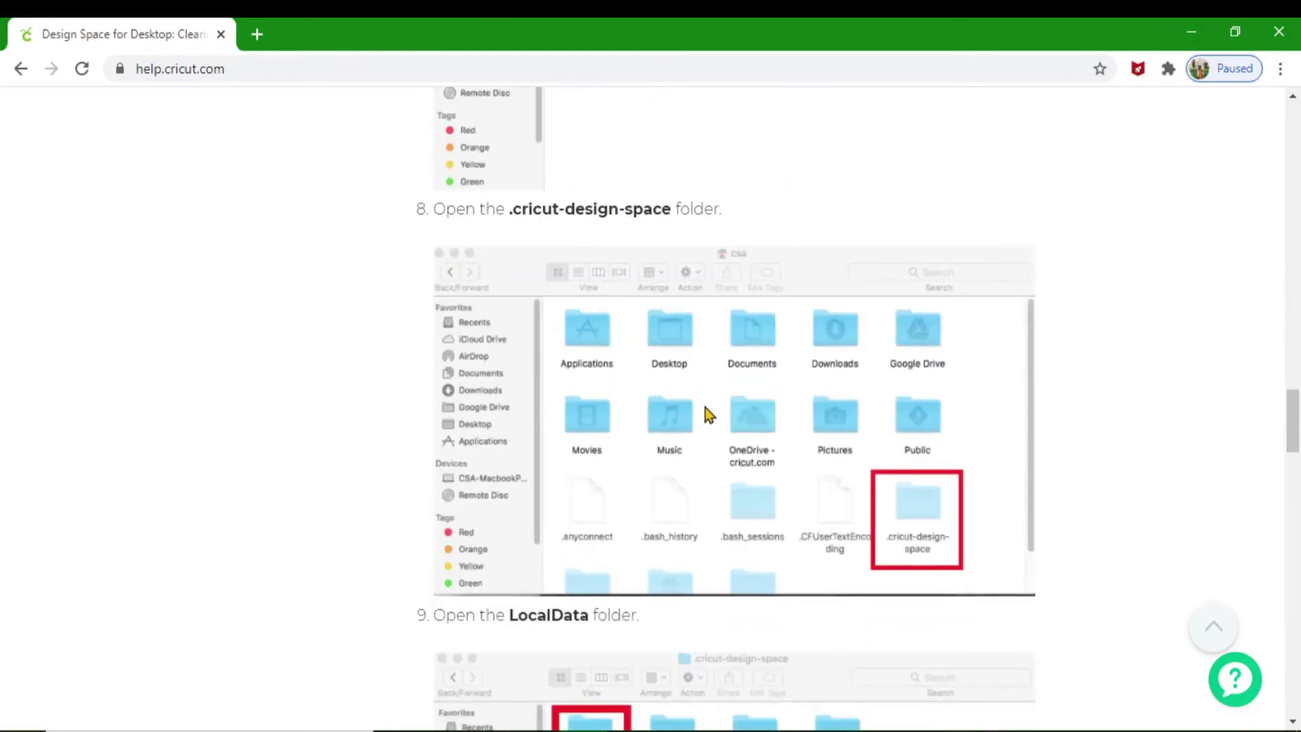
scroll(705, 517, "down", 3)
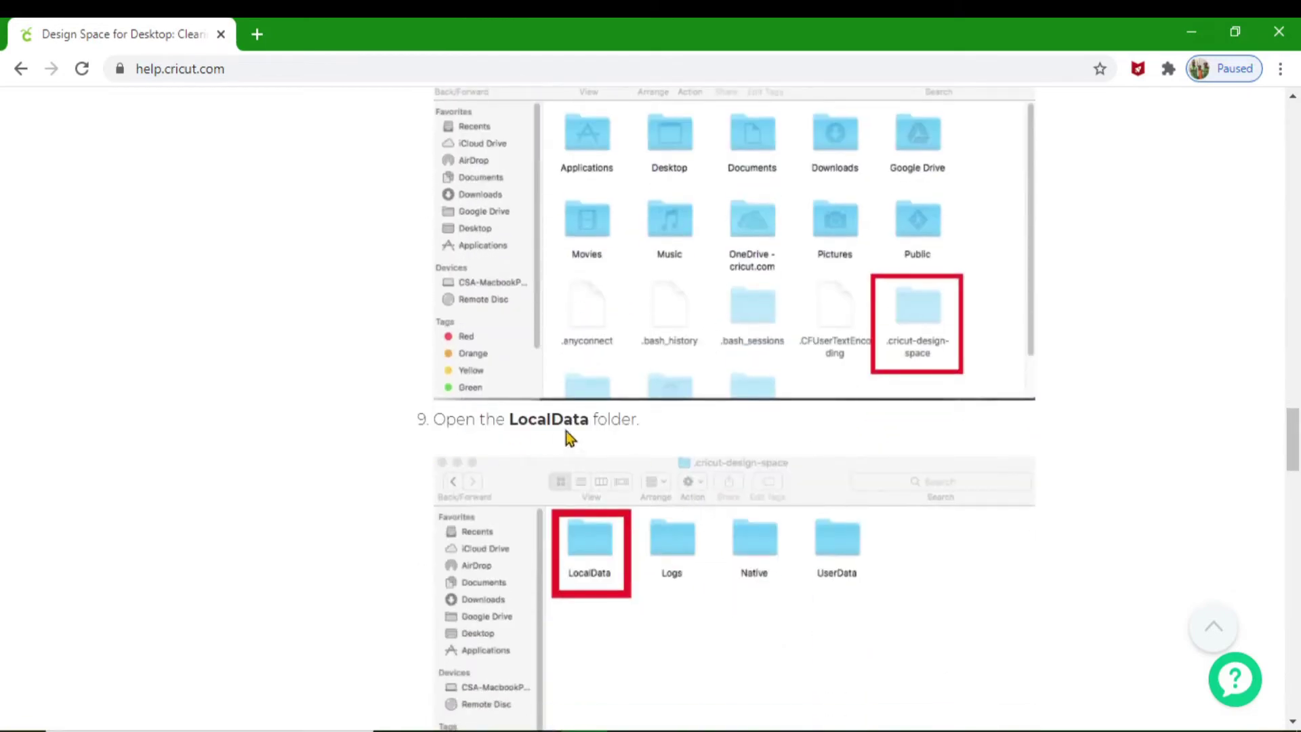
scroll(628, 433, "down", 3)
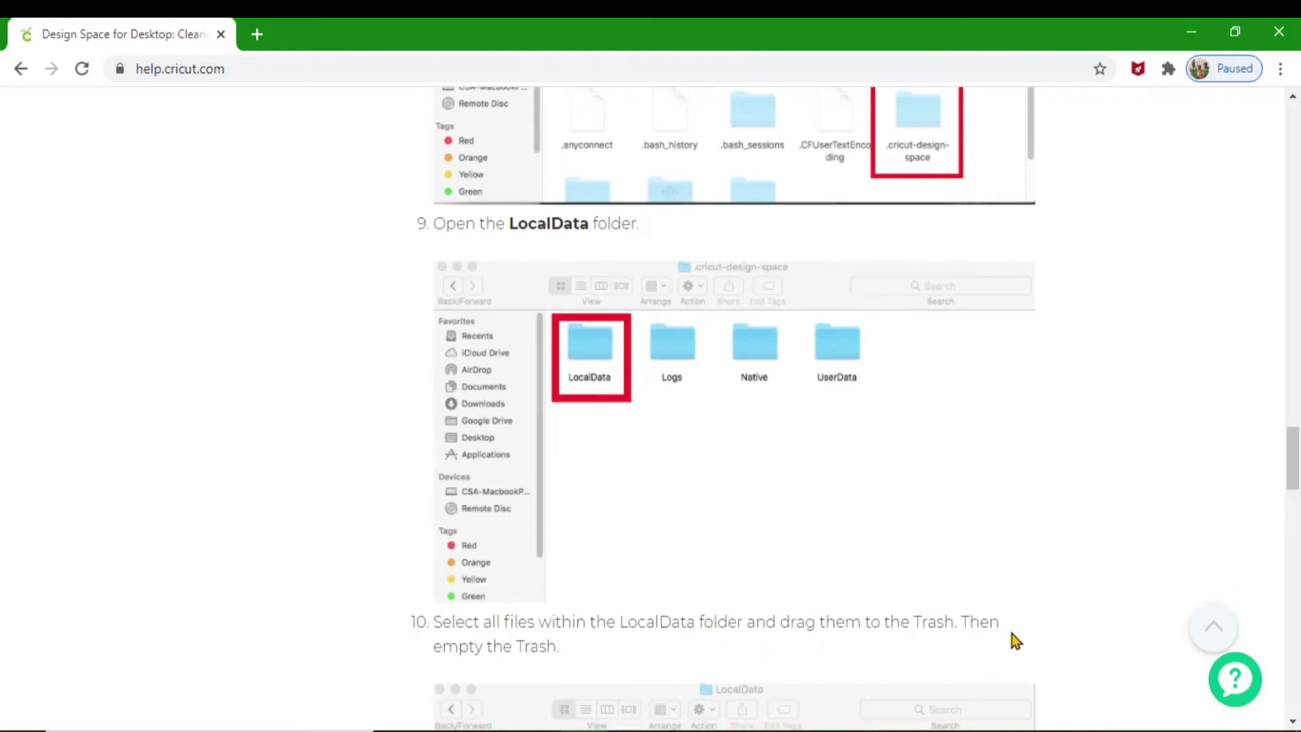
scroll(694, 610, "down", 3)
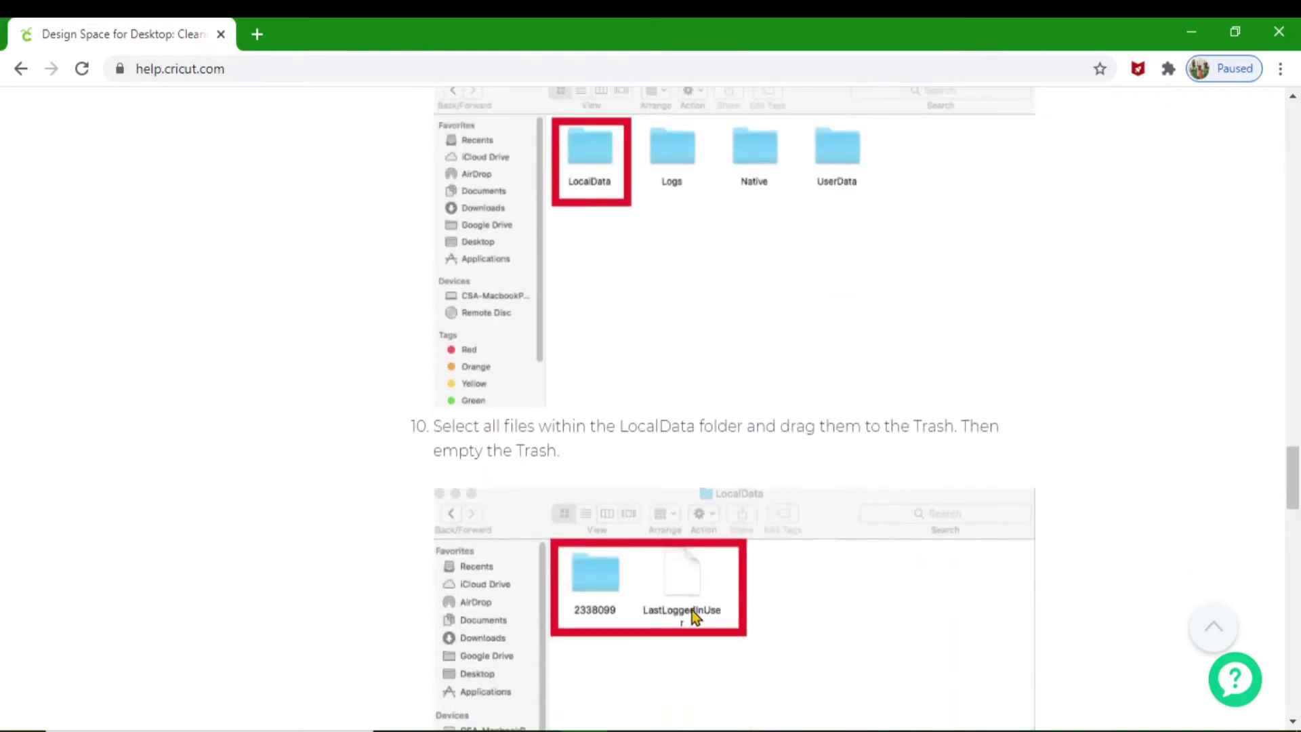
scroll(511, 631, "down", 3)
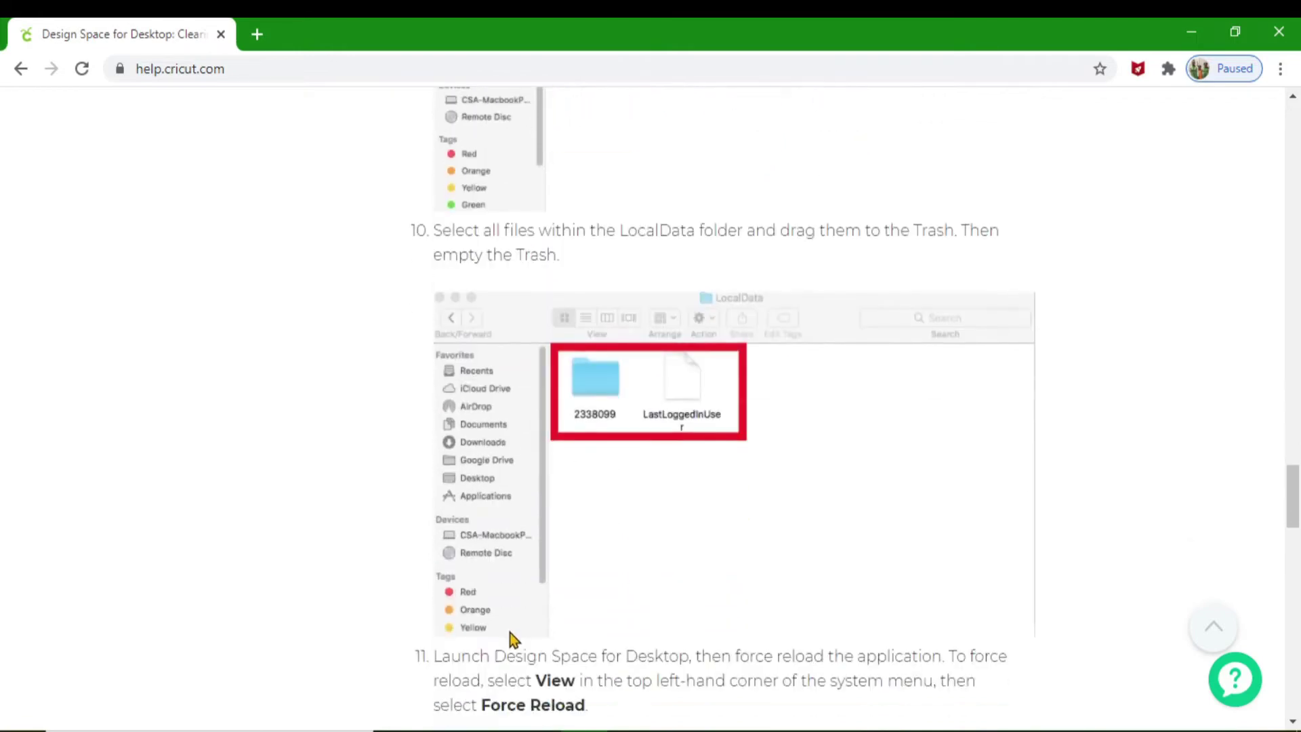
scroll(511, 634, "down", 3)
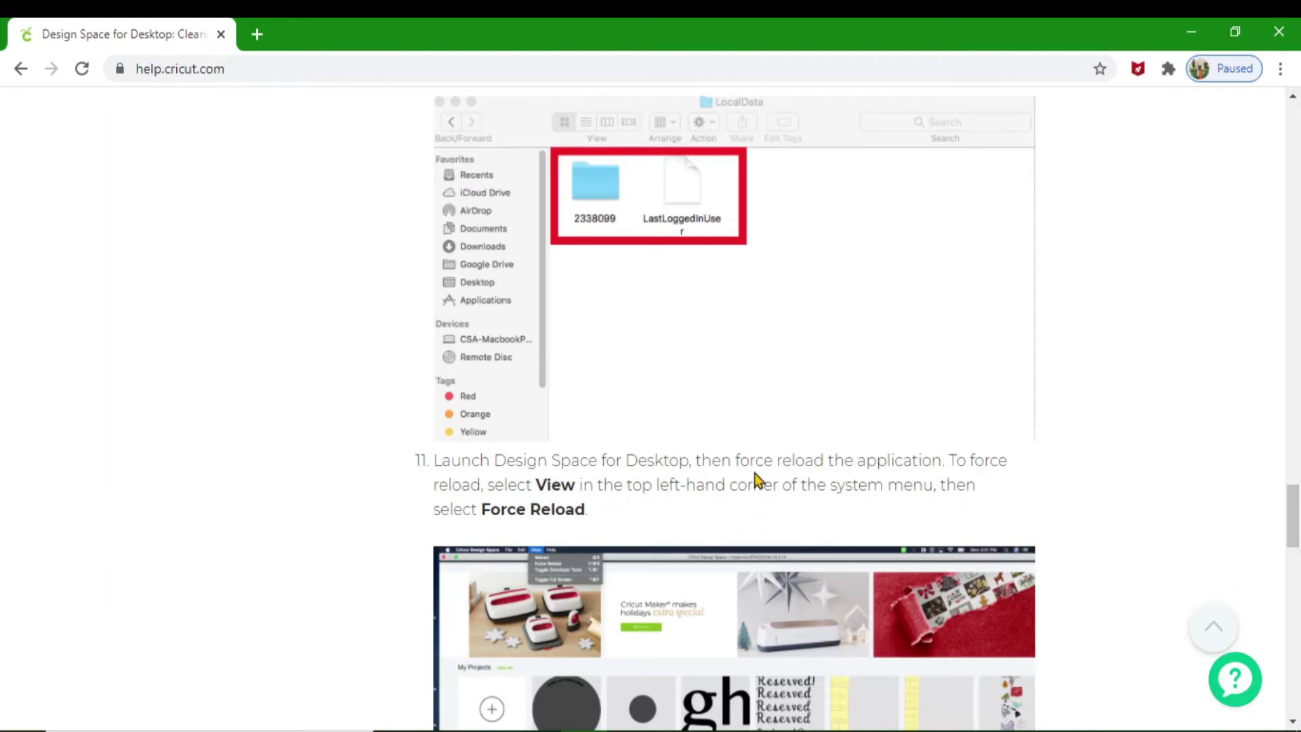
scroll(732, 478, "down", 3)
scroll(642, 465, "down", 3)
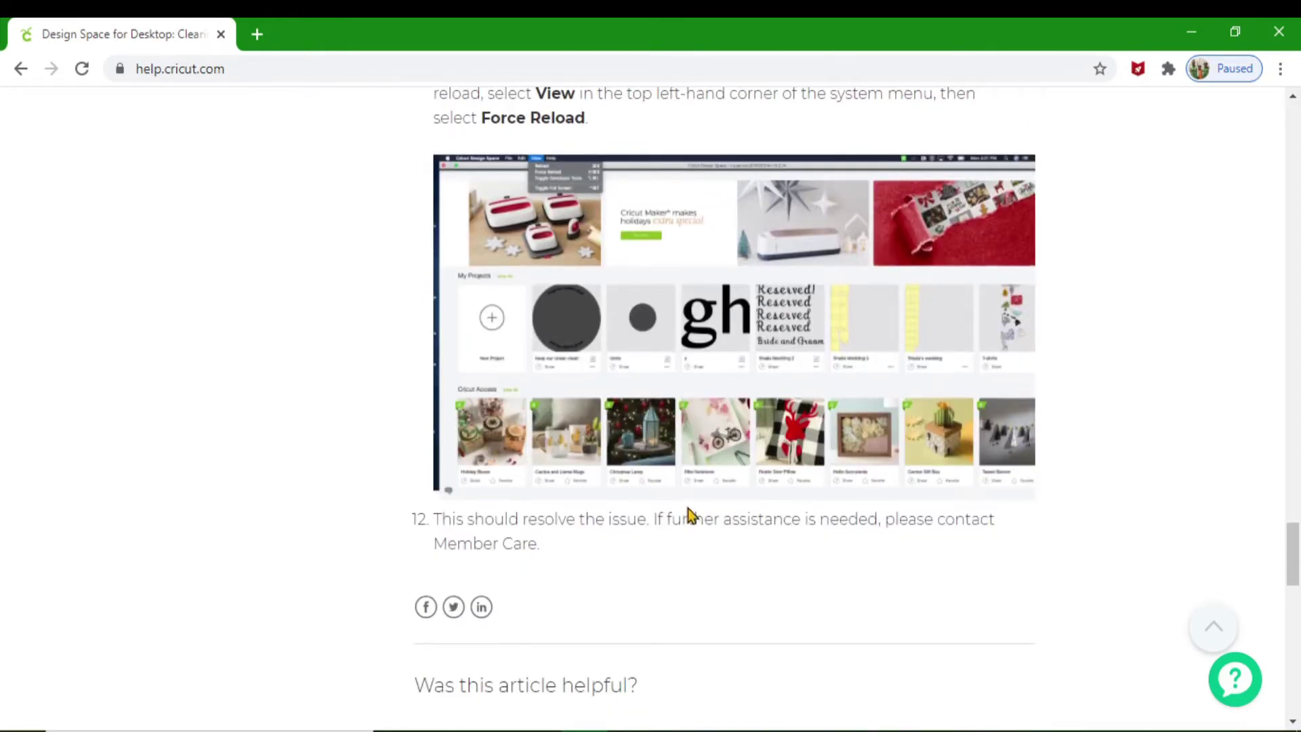
scroll(689, 510, "up", 3)
scroll(688, 513, "up", 3)
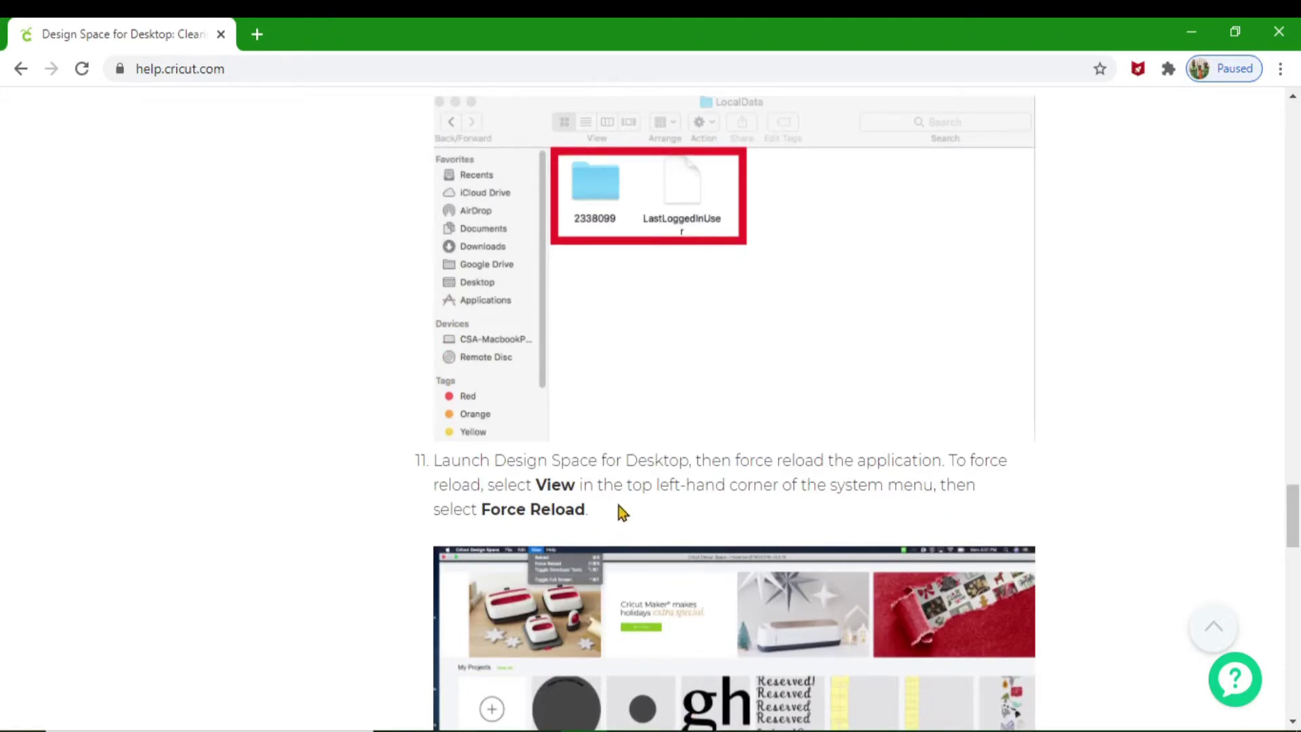
scroll(587, 464, "up", 15)
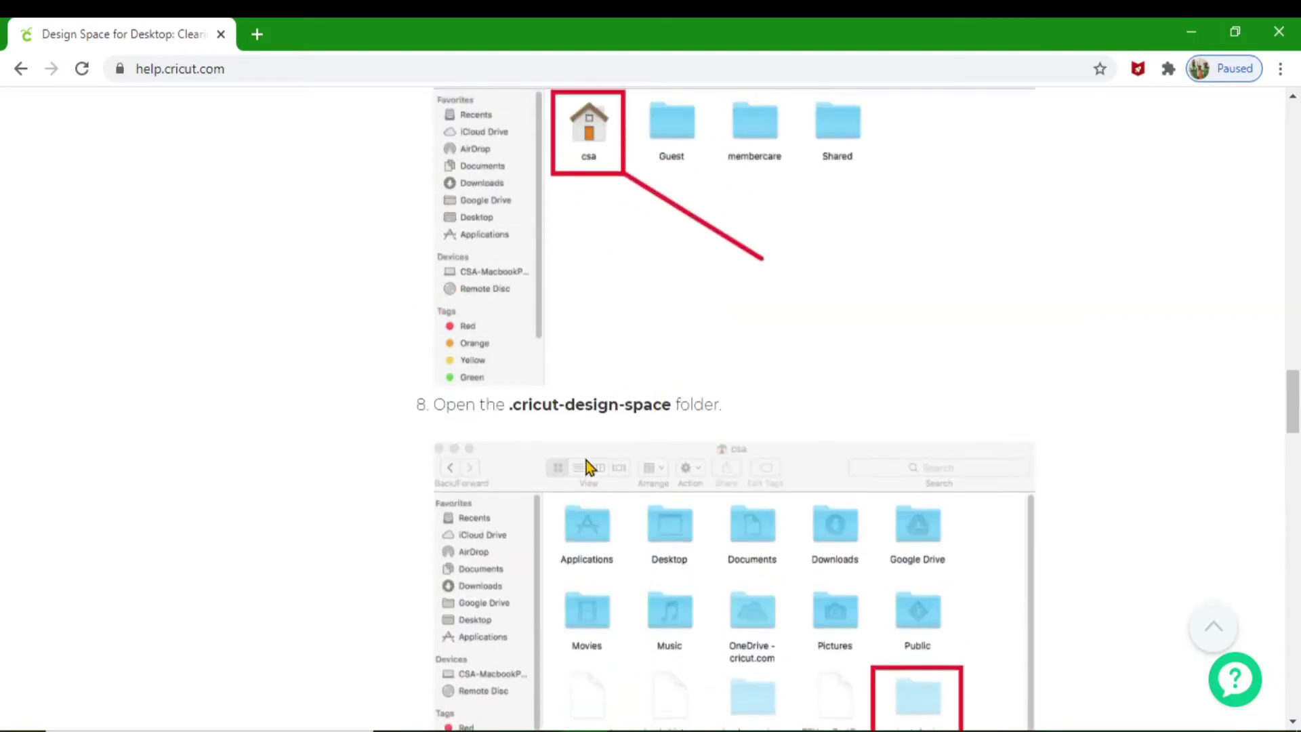
scroll(587, 461, "up", 15)
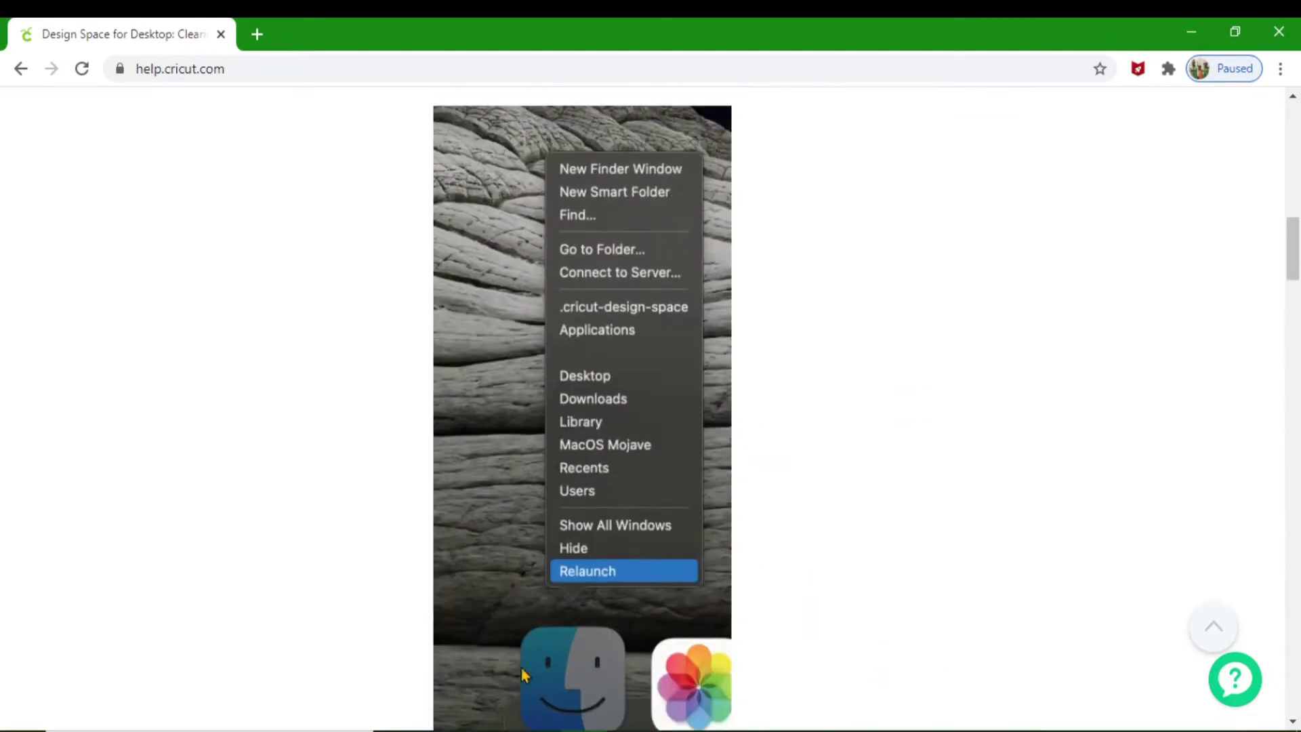
Step: Switch to File Explorer and open the Windows (C:) drive from This PC
mouse_move(490, 729)
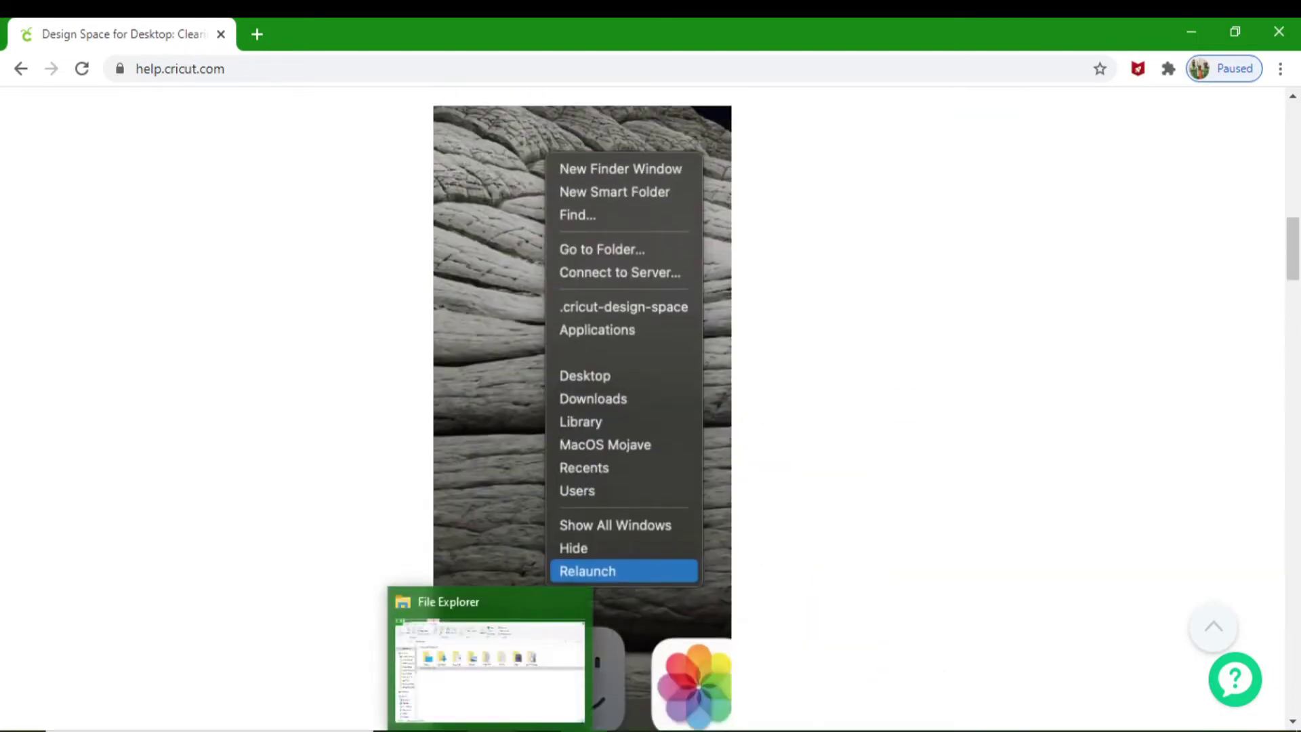
left_click(519, 681)
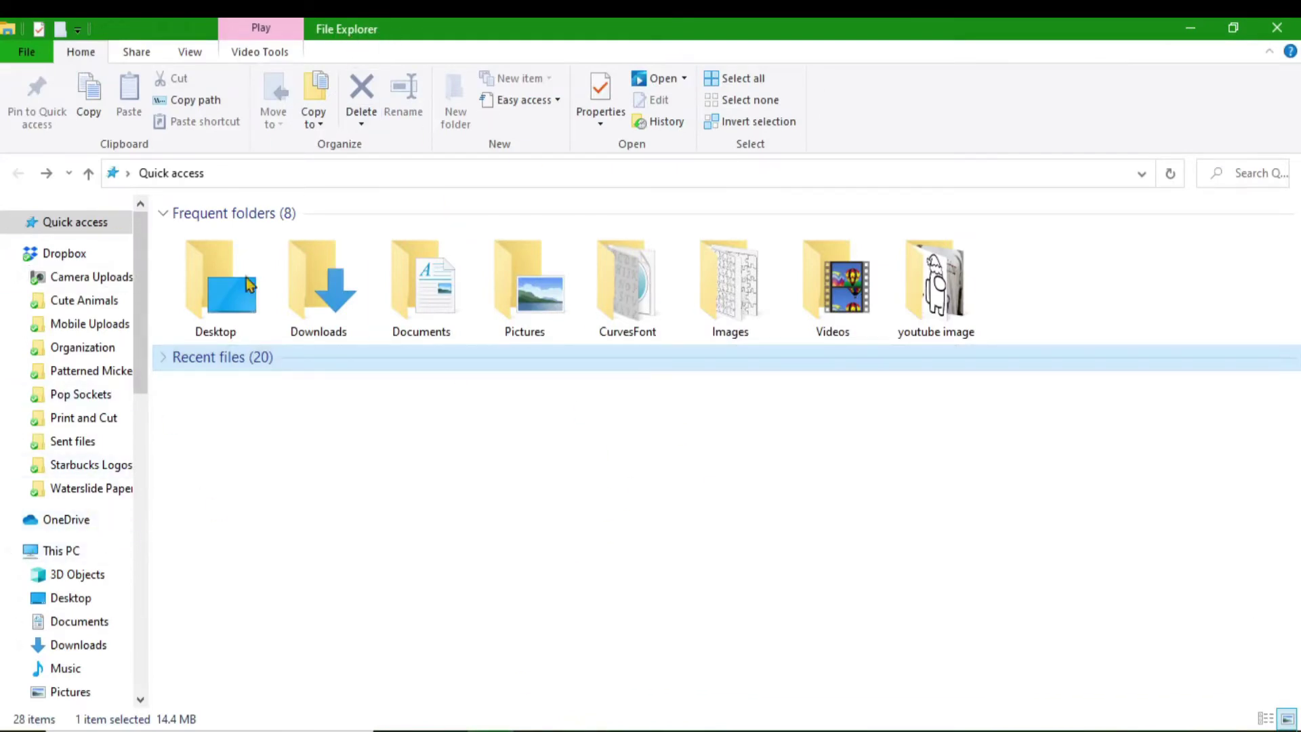
left_click(71, 560)
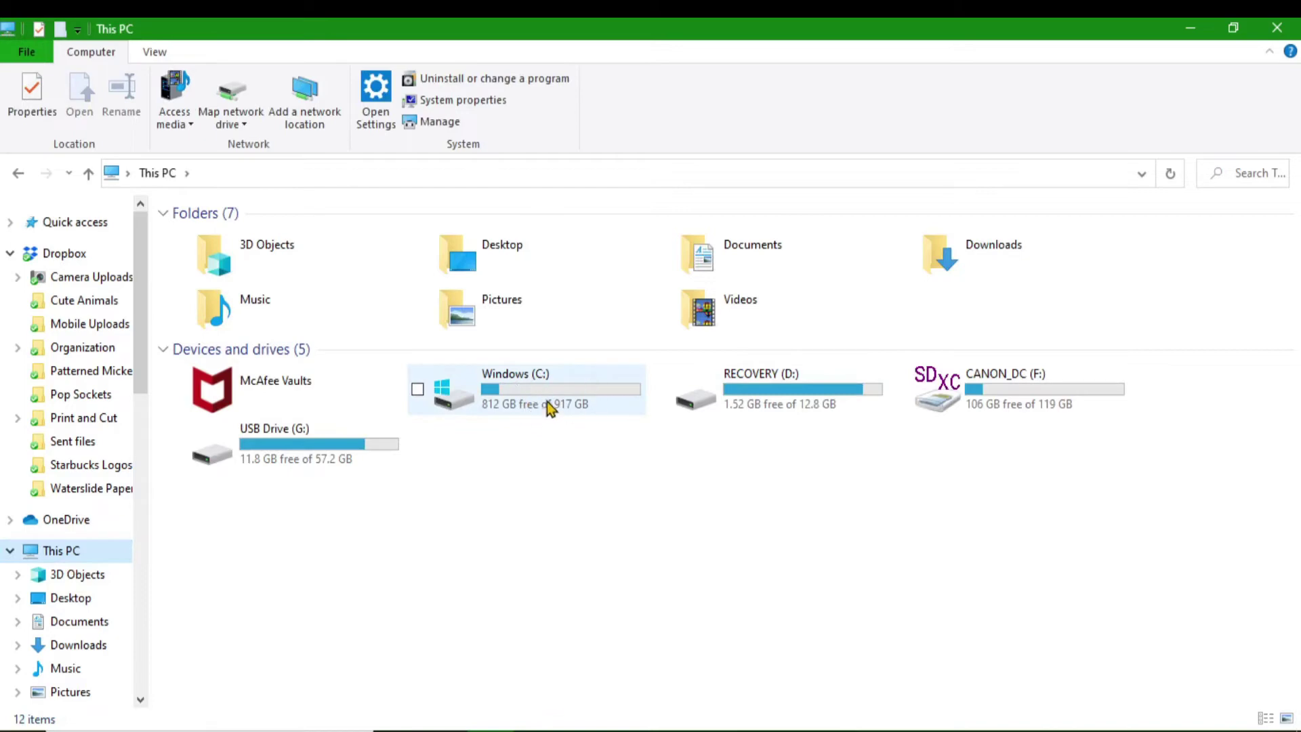
mouse_move(526, 397)
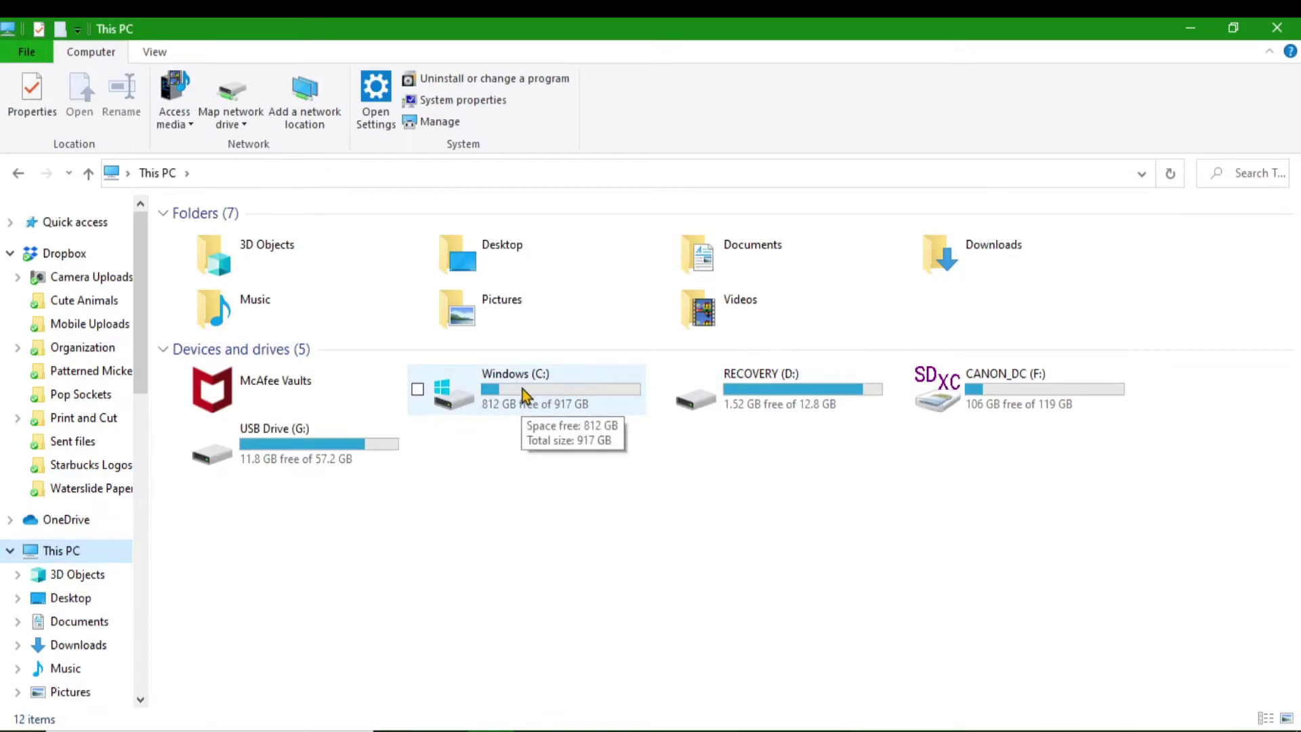
left_click(524, 396)
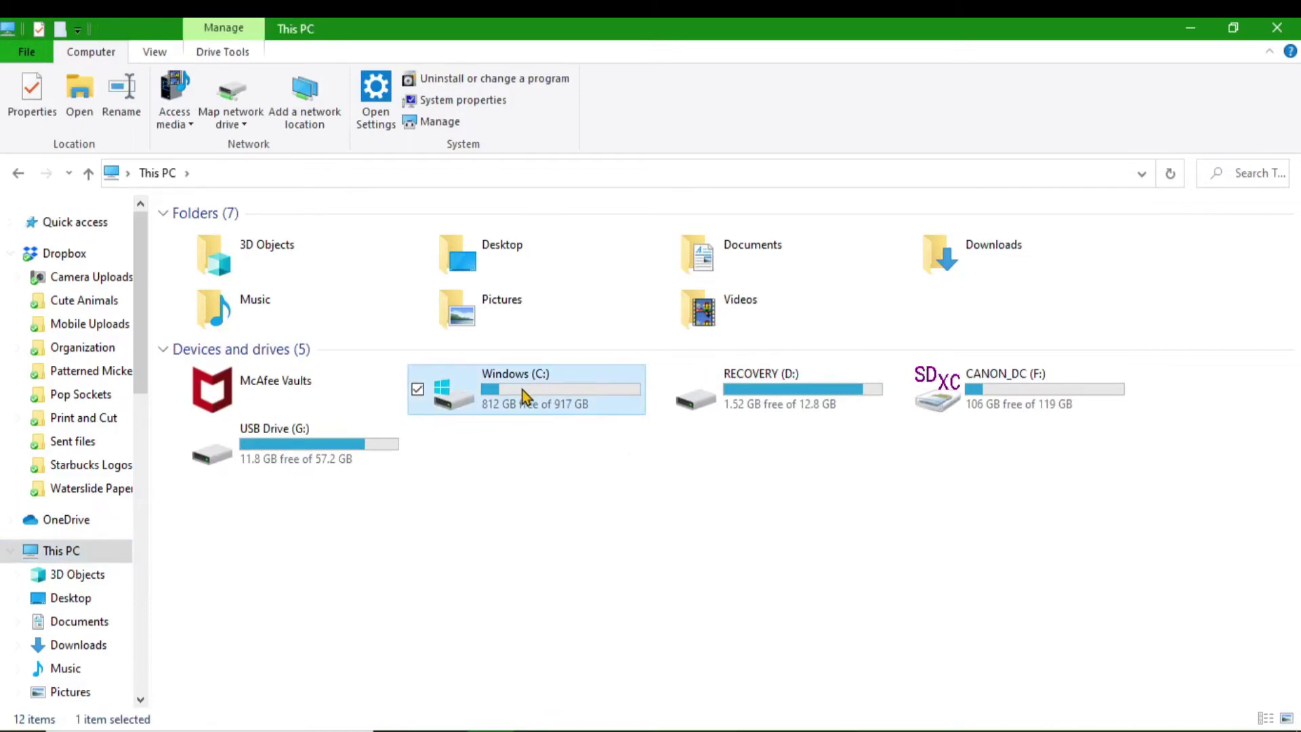
double_click(523, 389)
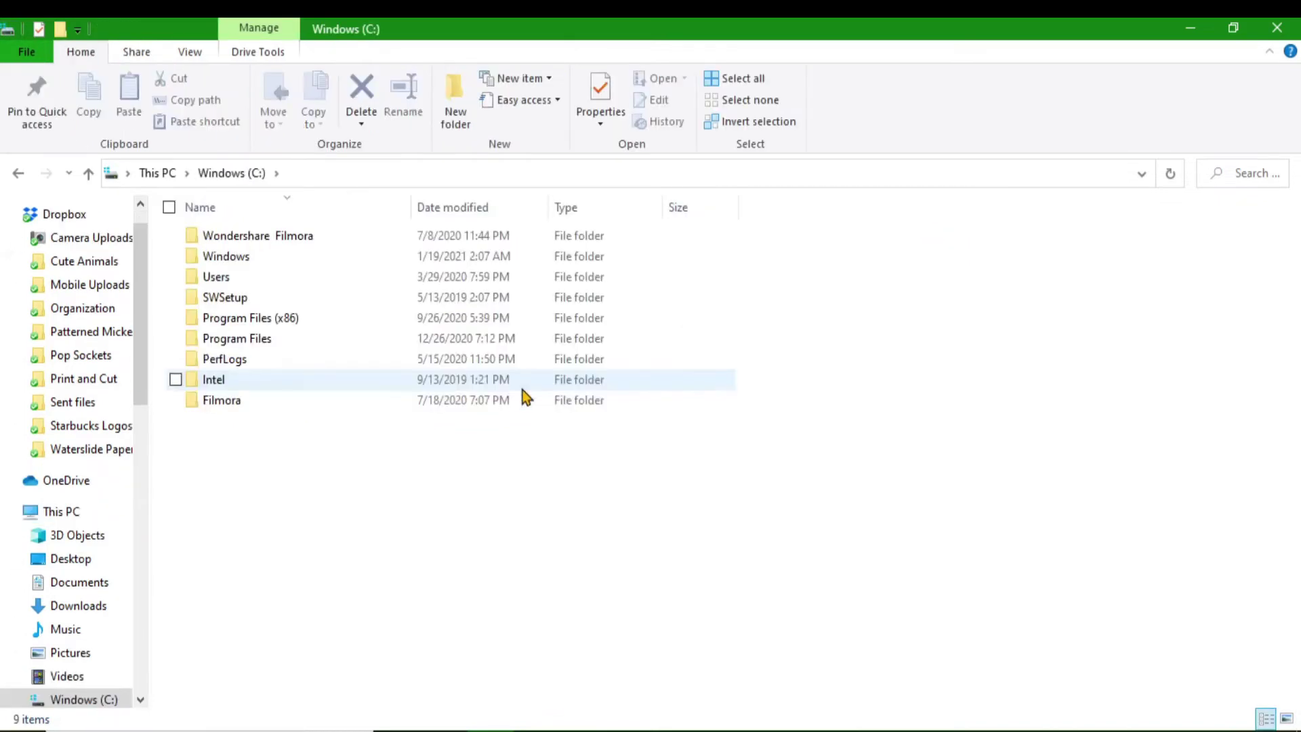
Step: Open the LocalData folder inside .cricut-design-space in the user's account folder under Users
double_click(222, 278)
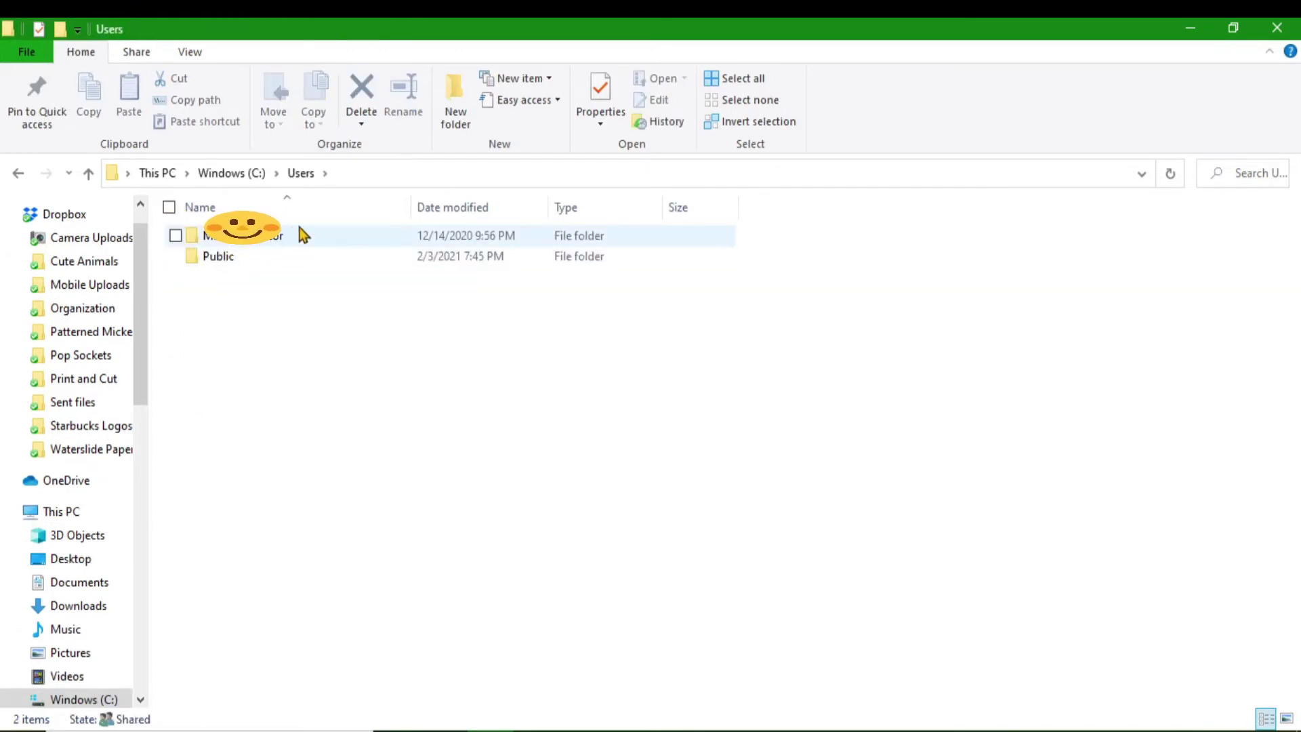
double_click(259, 241)
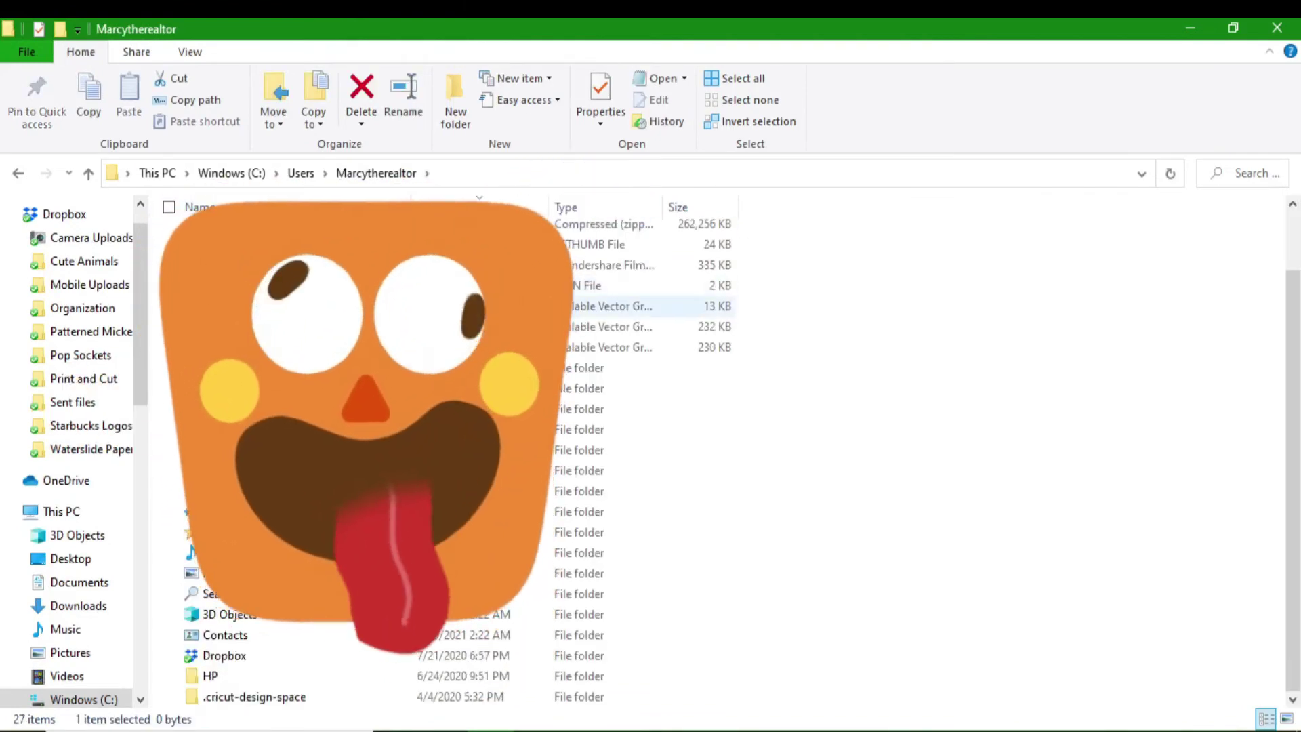
double_click(283, 702)
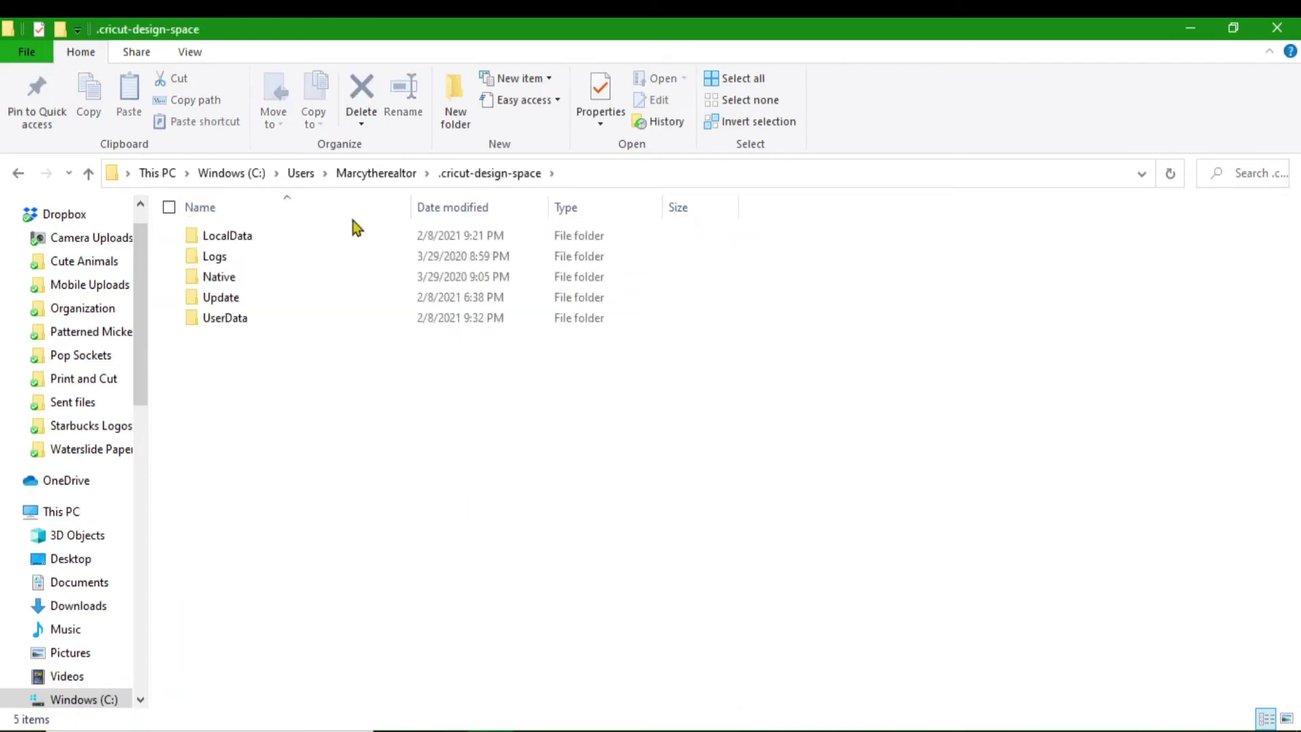
left_click(234, 235)
double_click(235, 236)
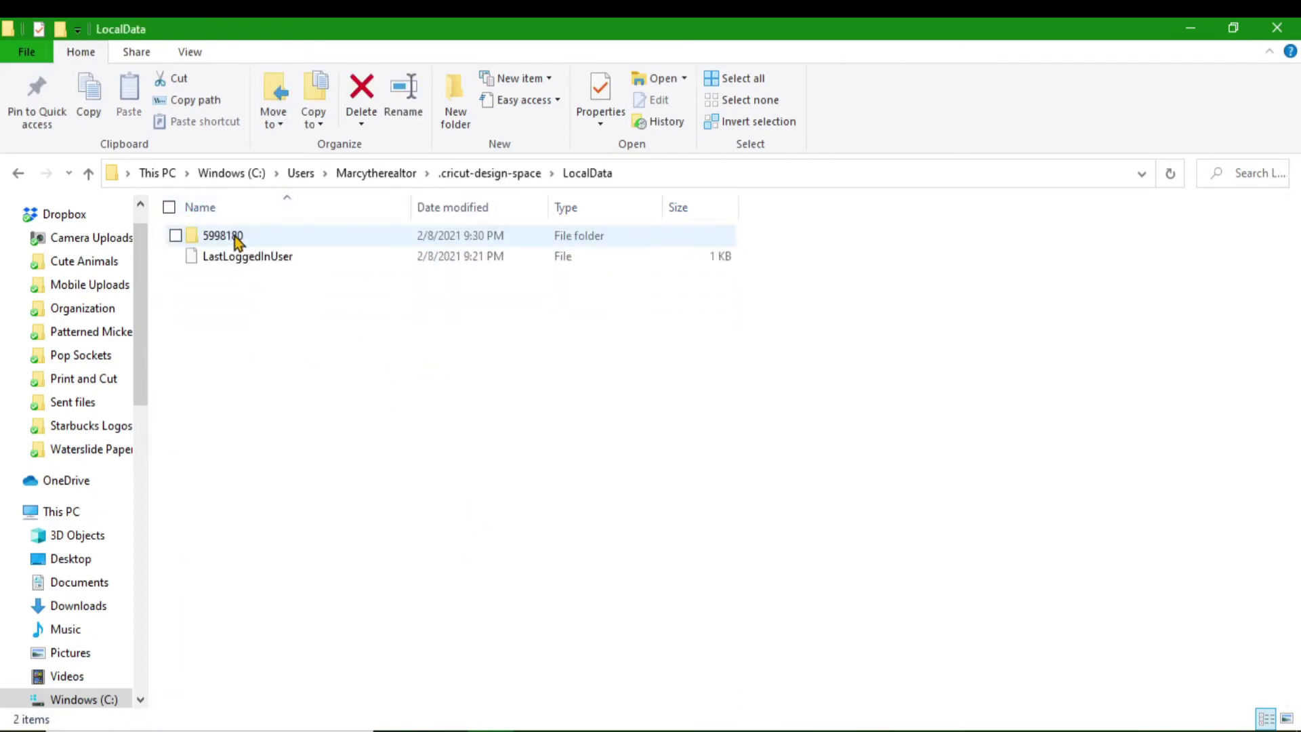
Step: Delete the numbered folder and the LastLoggedInUser file from the LocalData folder
left_click(177, 236)
left_click(174, 257)
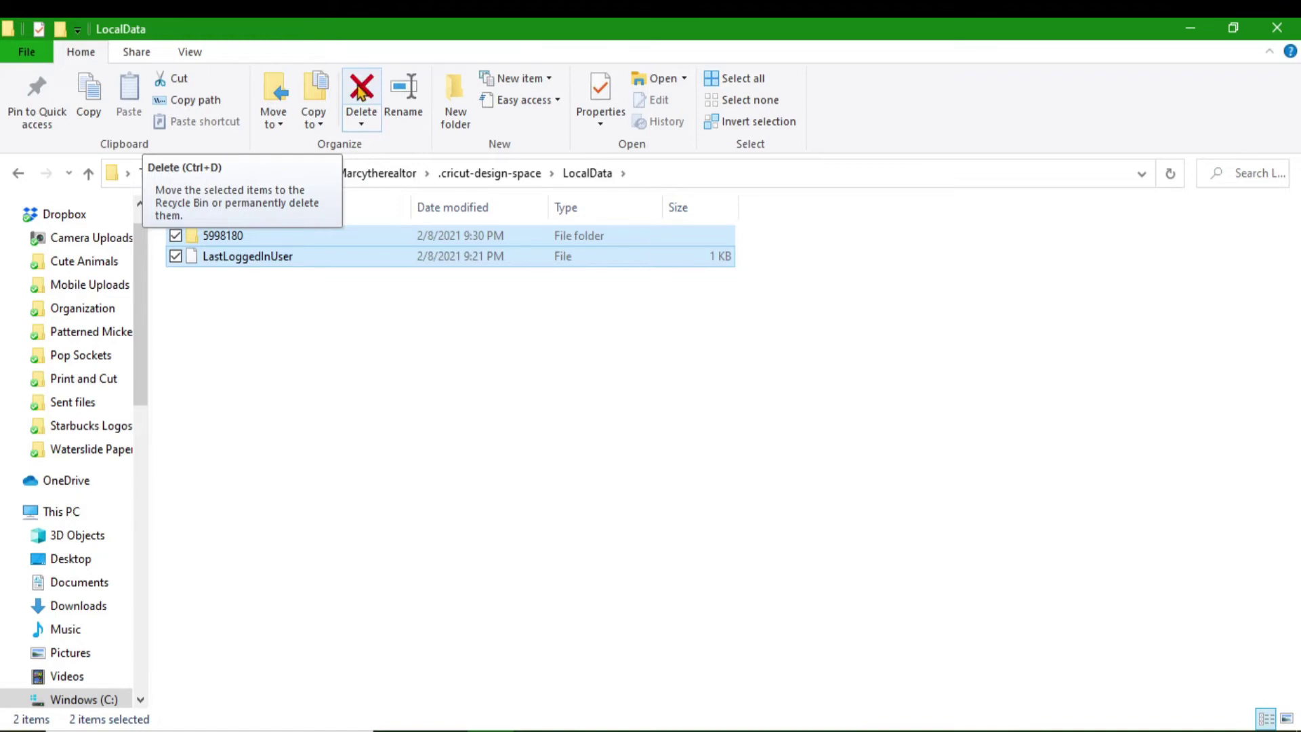
left_click(362, 93)
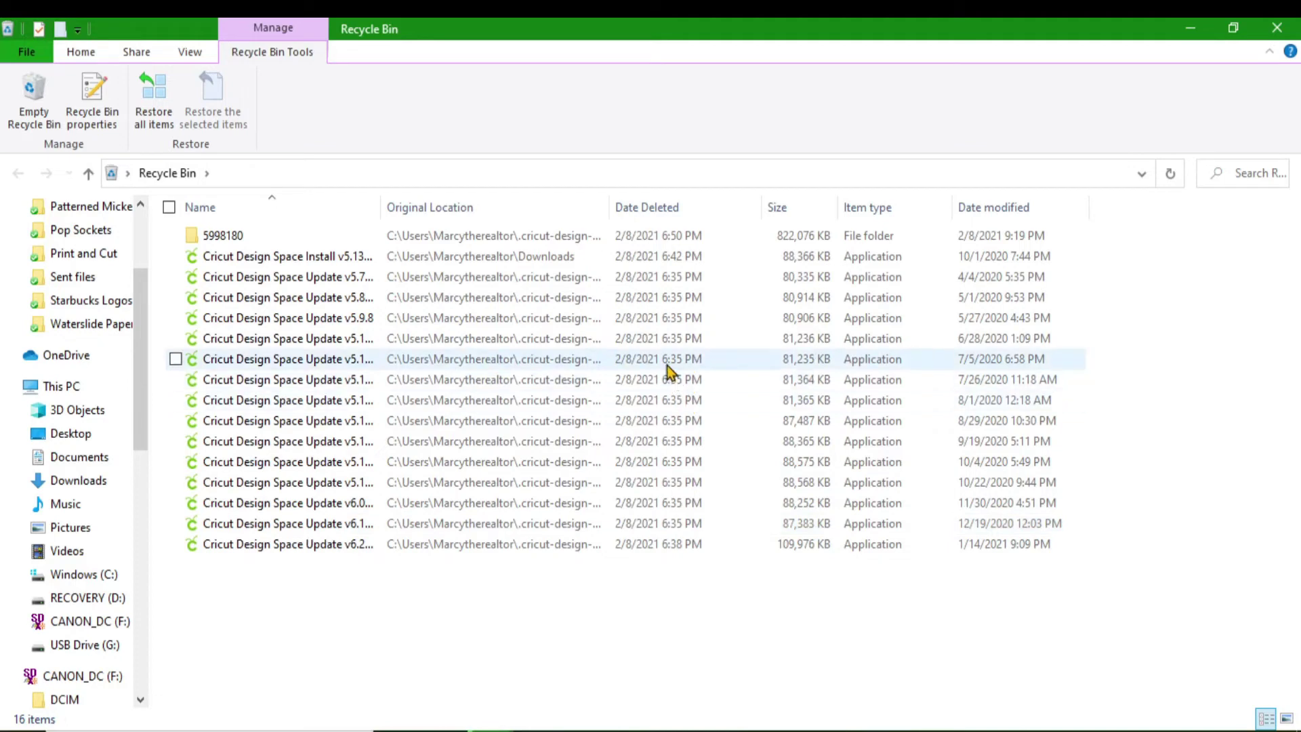
Step: Return from the Recycle Bin to the Windows (C:) drive and open the user's account folder under Users
left_click(75, 574)
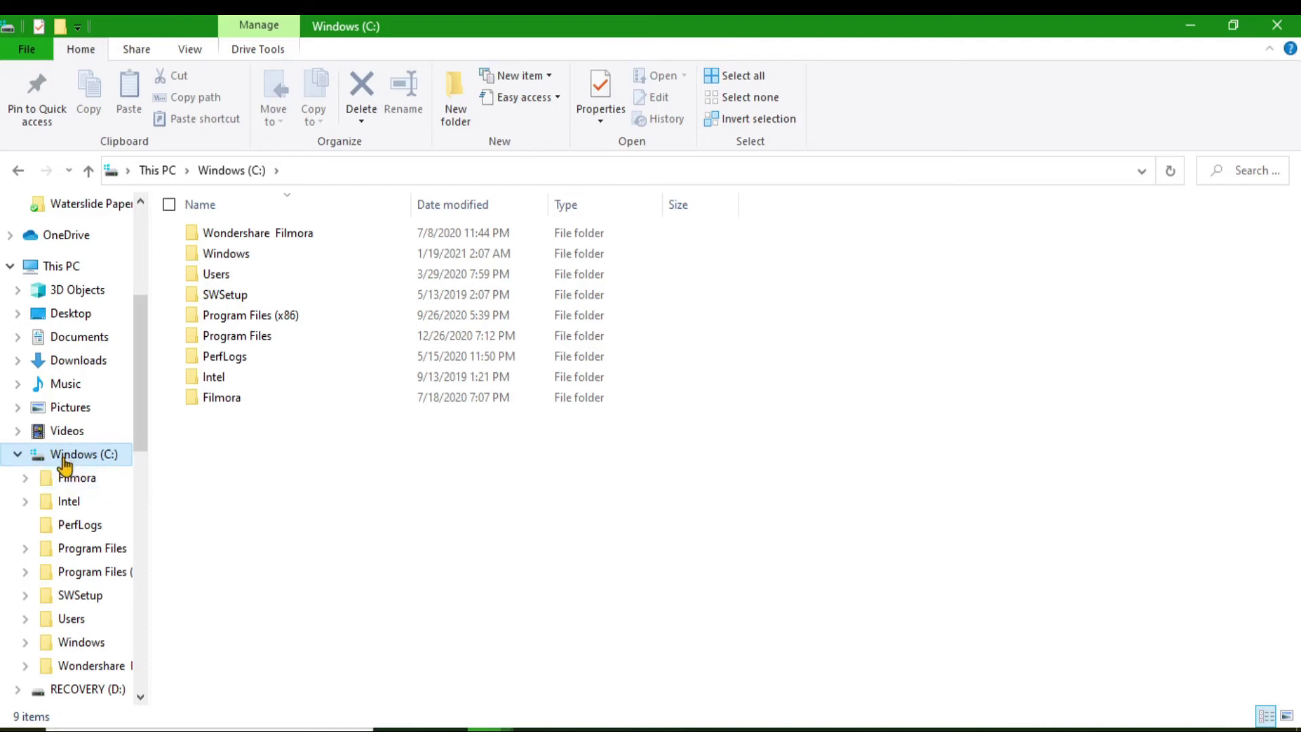
double_click(102, 461)
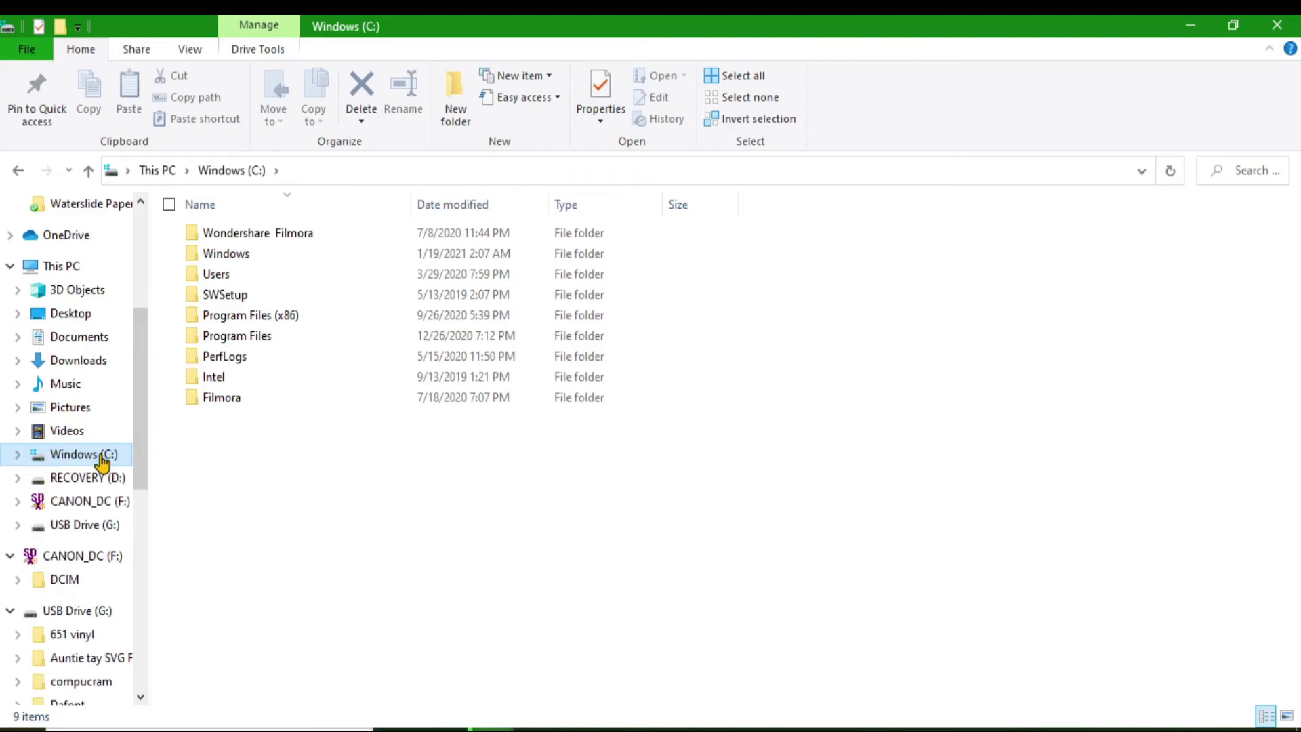
left_click(224, 277)
double_click(224, 278)
double_click(224, 232)
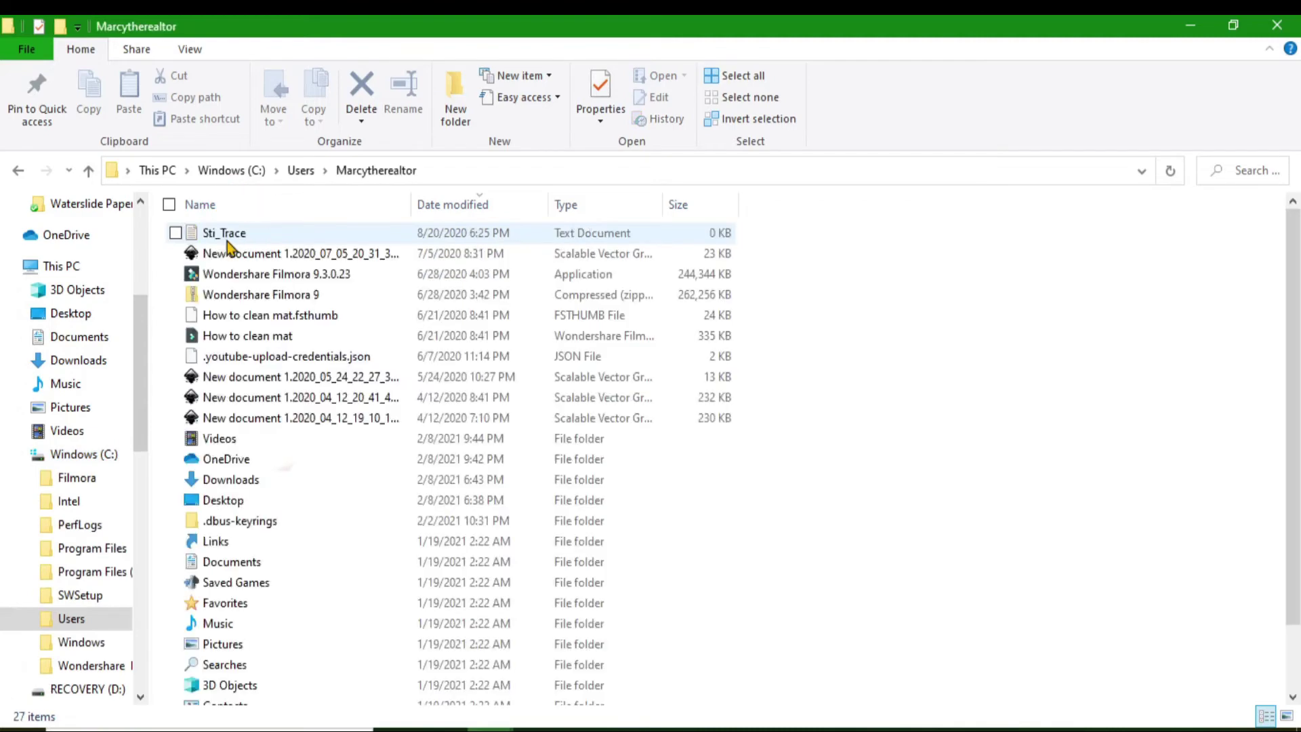
Step: Open the .cricut-design-space folder and its Update subfolder
scroll(324, 636, "down", 2)
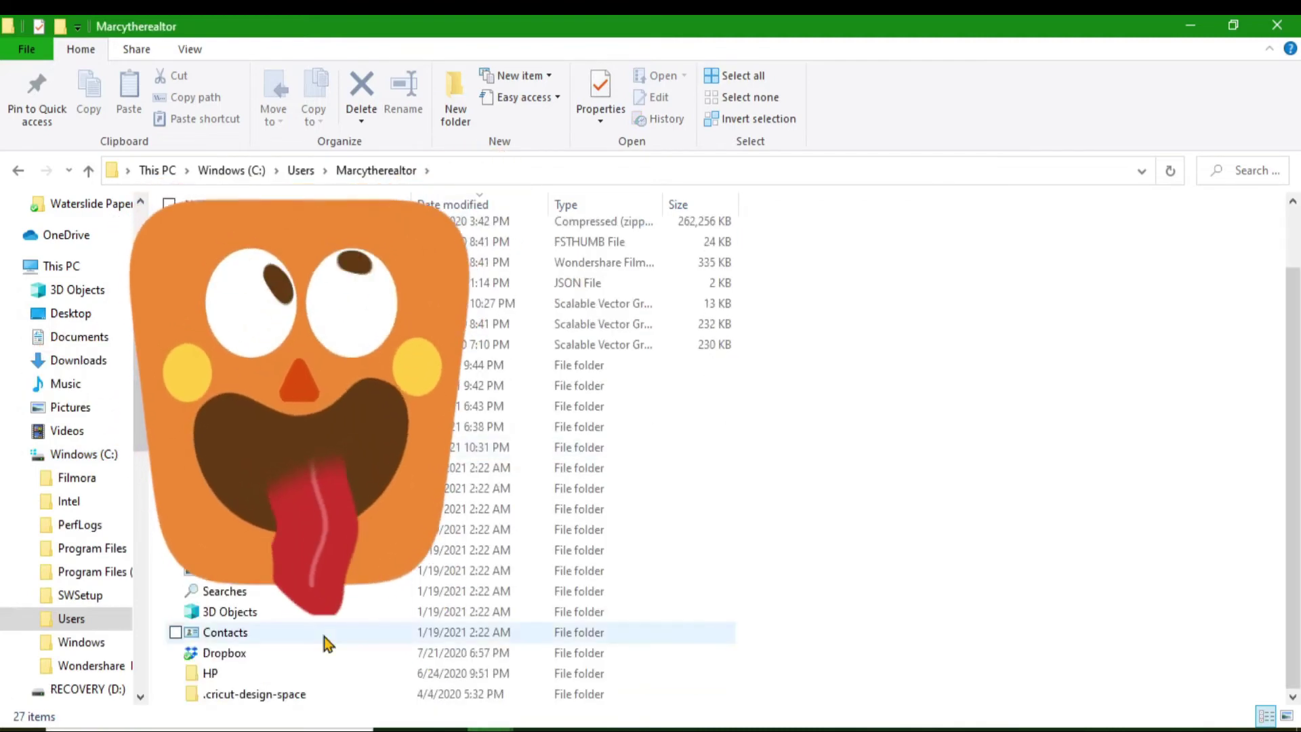
left_click(286, 697)
double_click(286, 697)
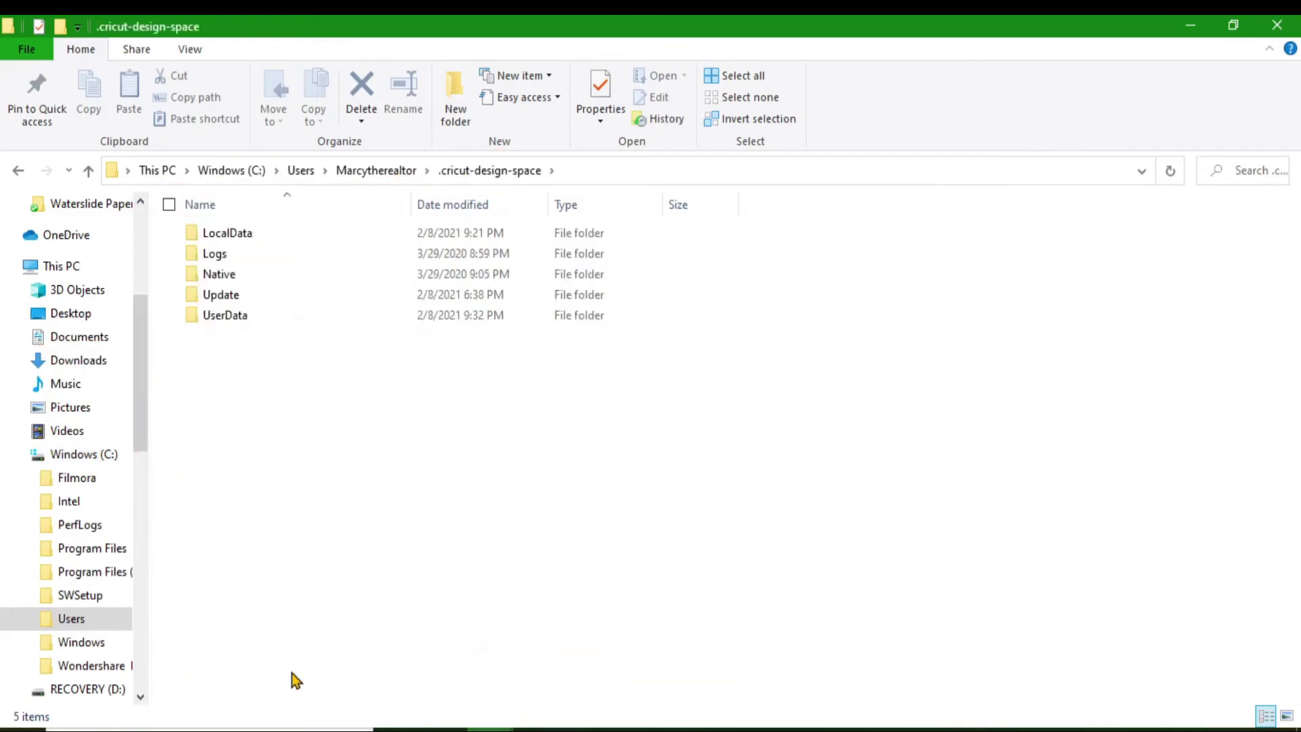
double_click(243, 293)
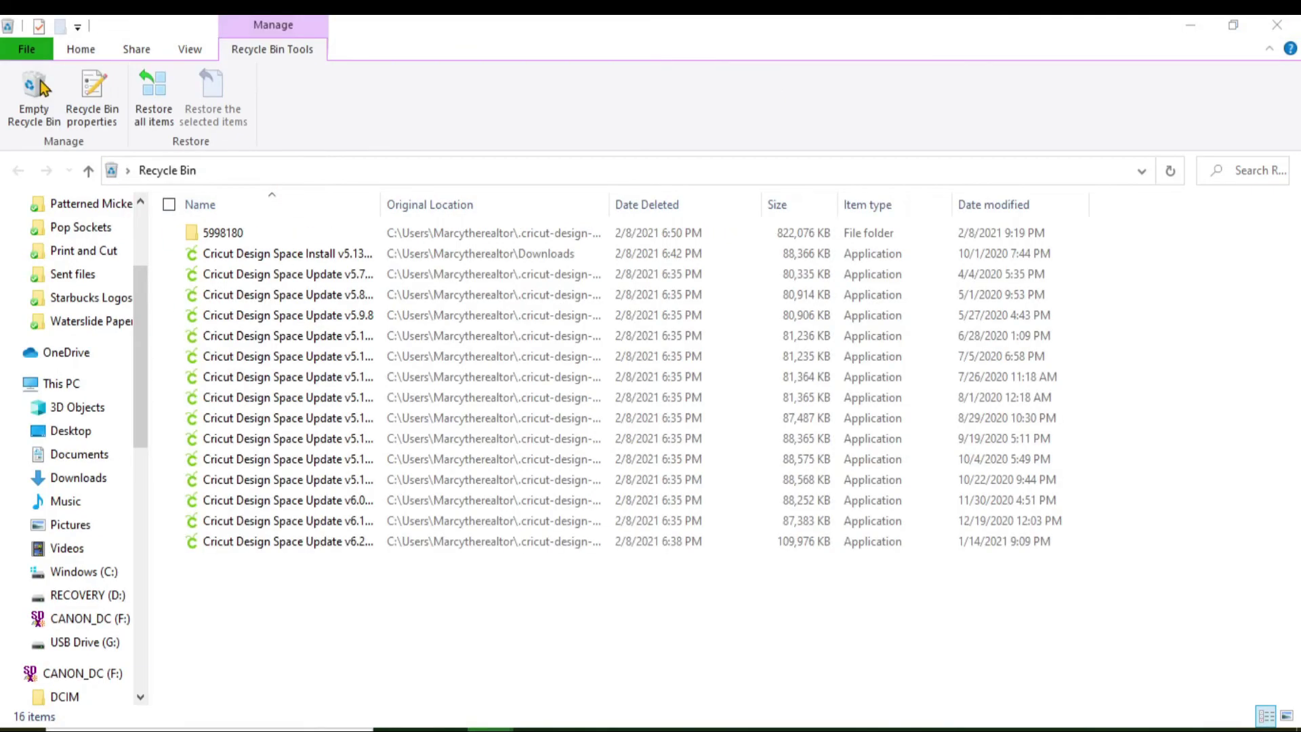
Step: Empty the Recycle Bin of all deleted Cricut Design Space files and confirm the permanent deletion
left_click(42, 86)
left_click(730, 398)
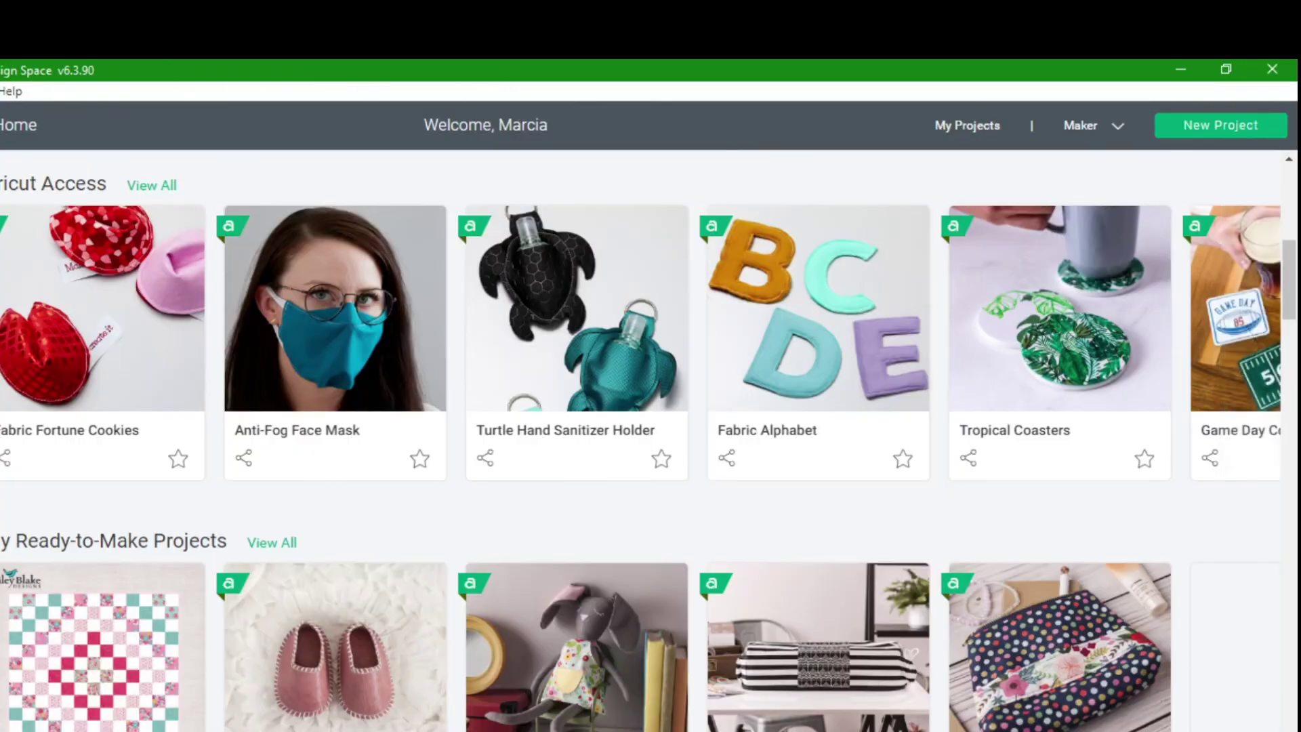
Step: Check the Force Reload option in Cricut Design Space and look through the project sections on its home page
key("alt+v")
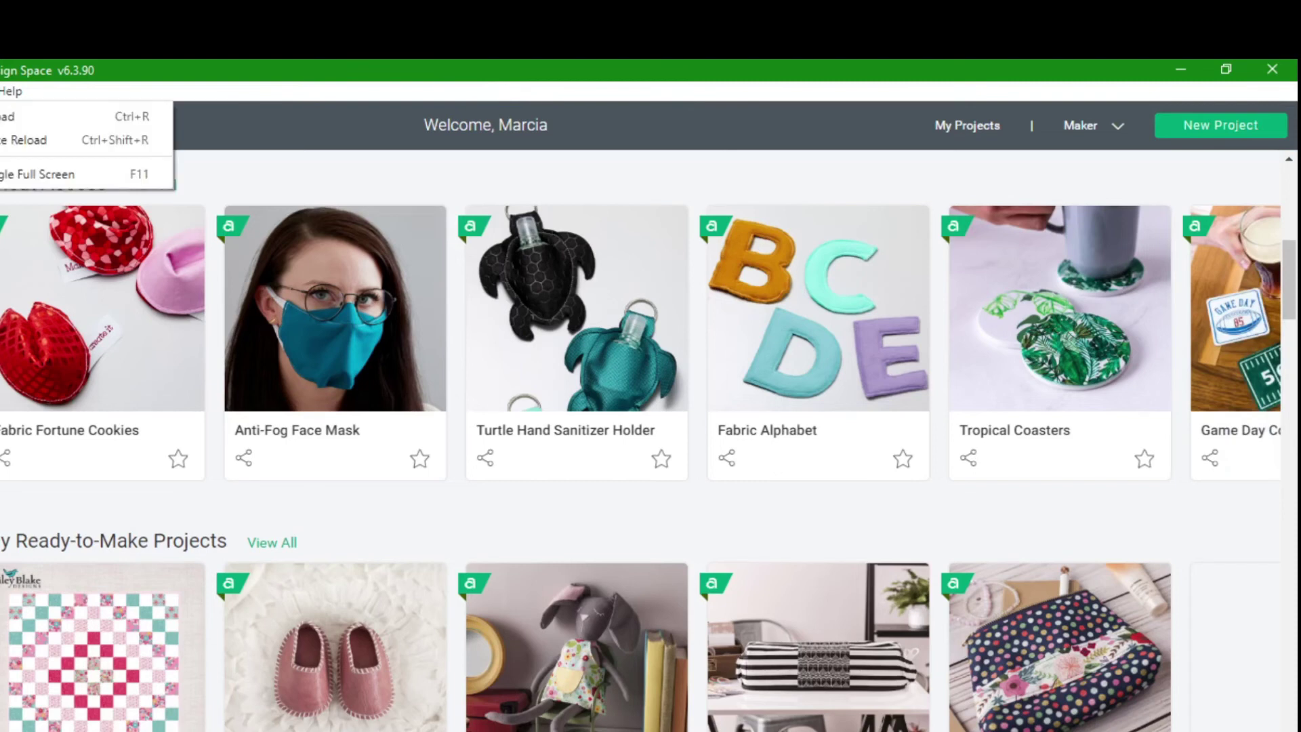
key("Escape")
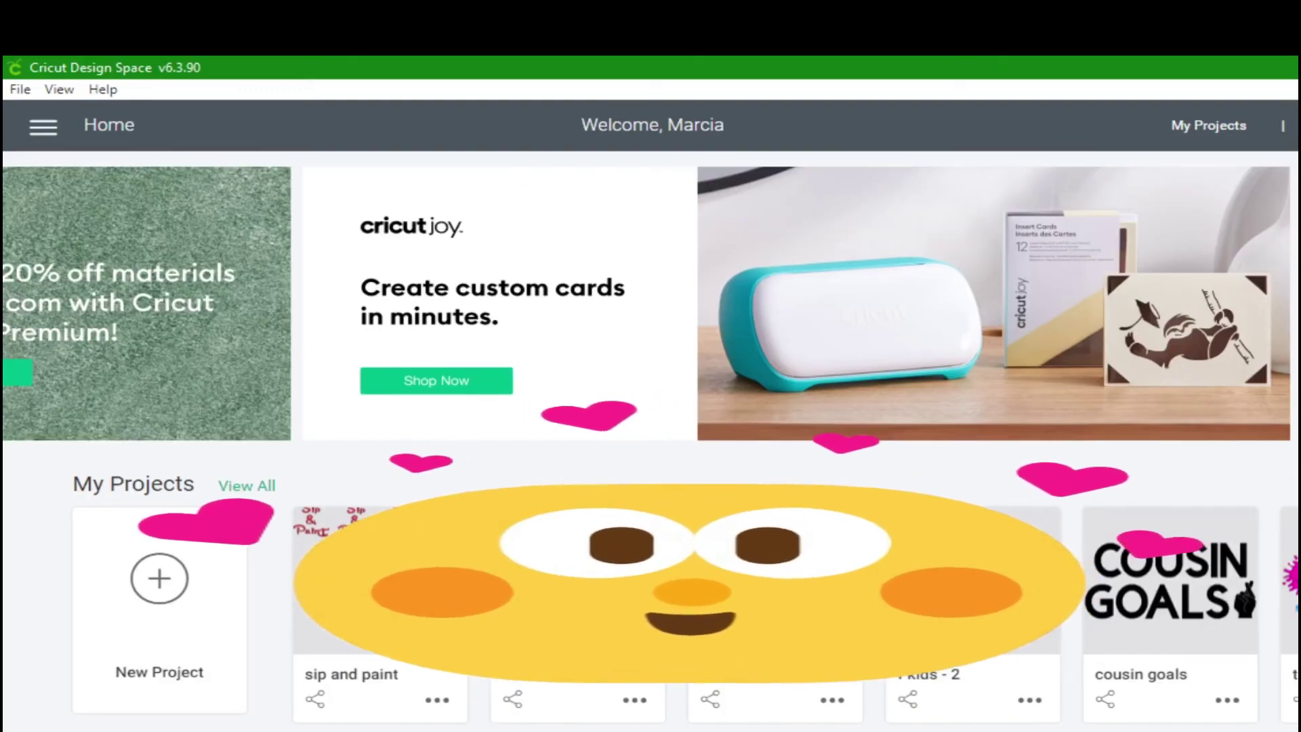
scroll(651, 441, "down", 10)
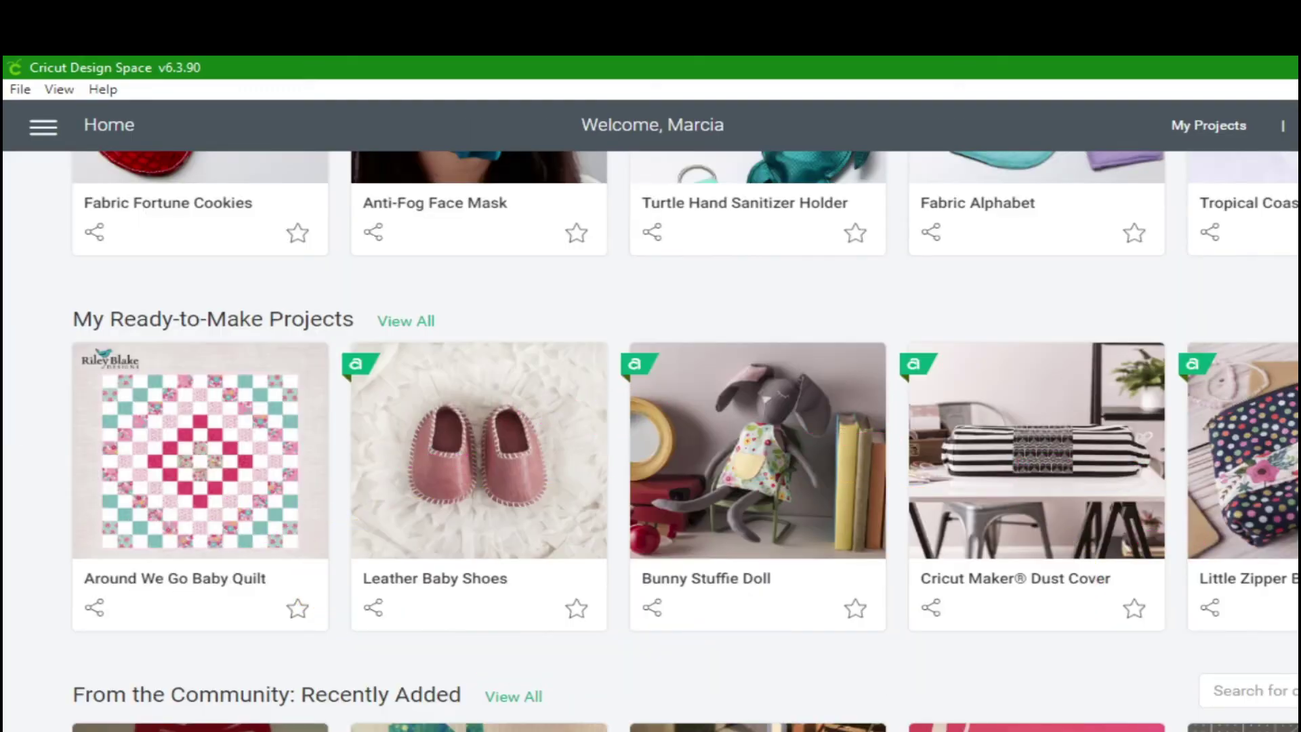